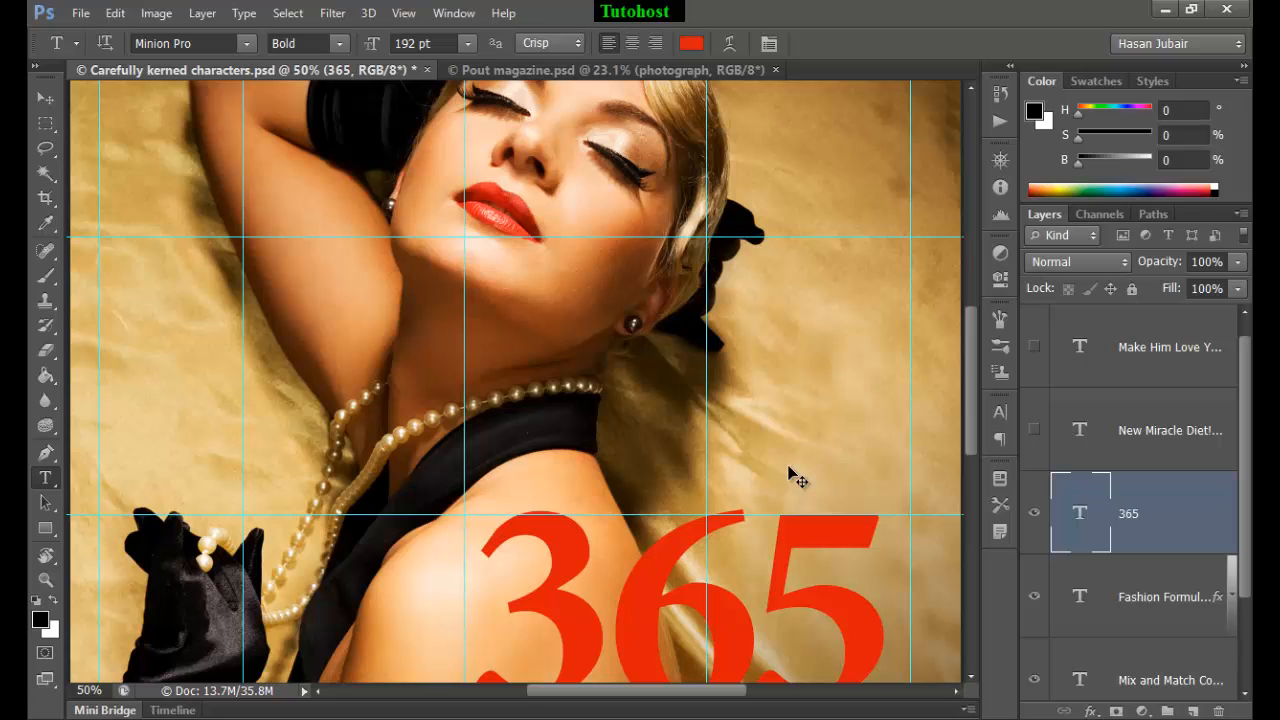
# Show the hidden "Make Him Love You In Less than 5 Minutes" text layer, copy all its text, and delete that layer.
pyautogui.hotkey('ctrl', '+')
pyautogui.moveTo(130, 414); pyautogui.dragTo(343, 429)
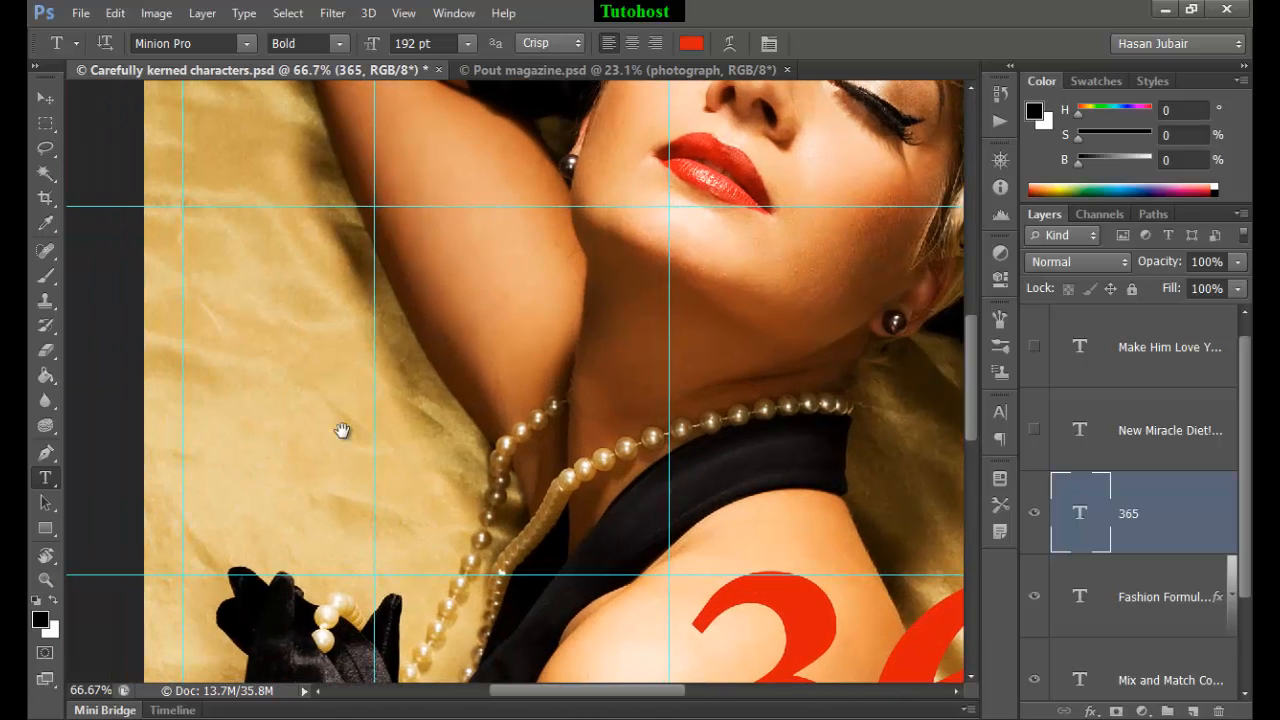
pyautogui.click(1034, 350)
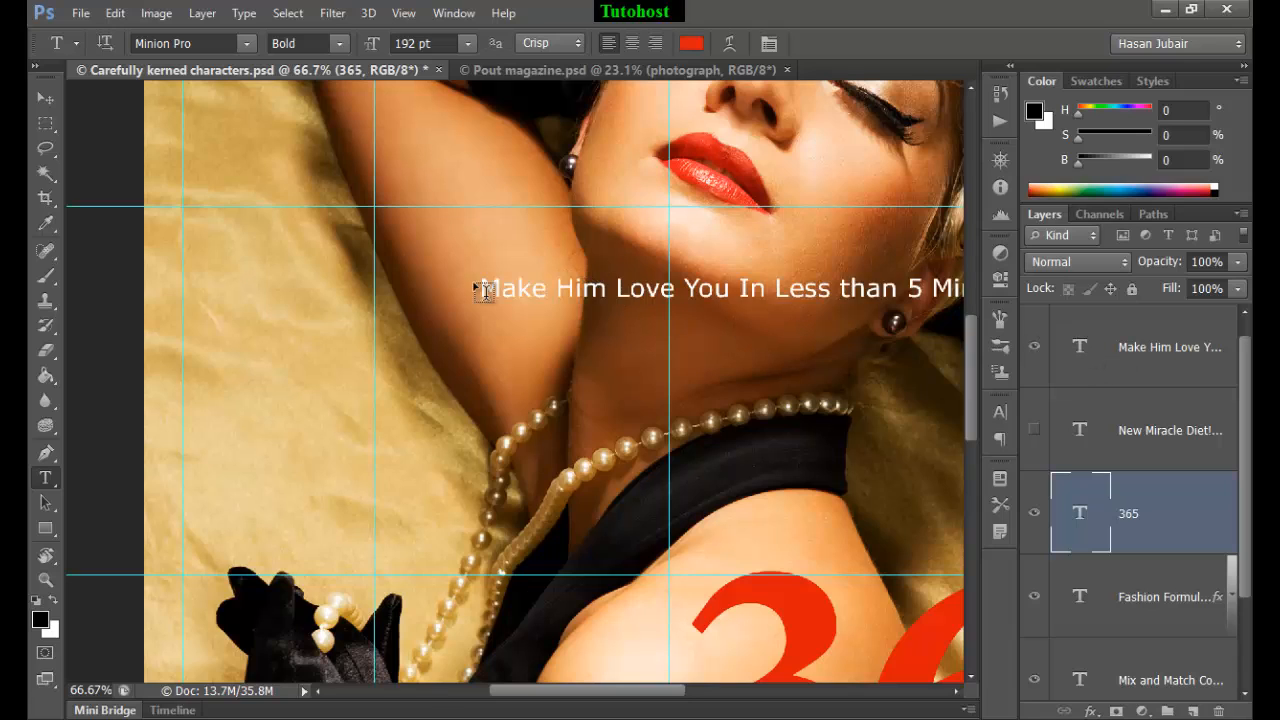
pyautogui.tripleClick(616, 287)
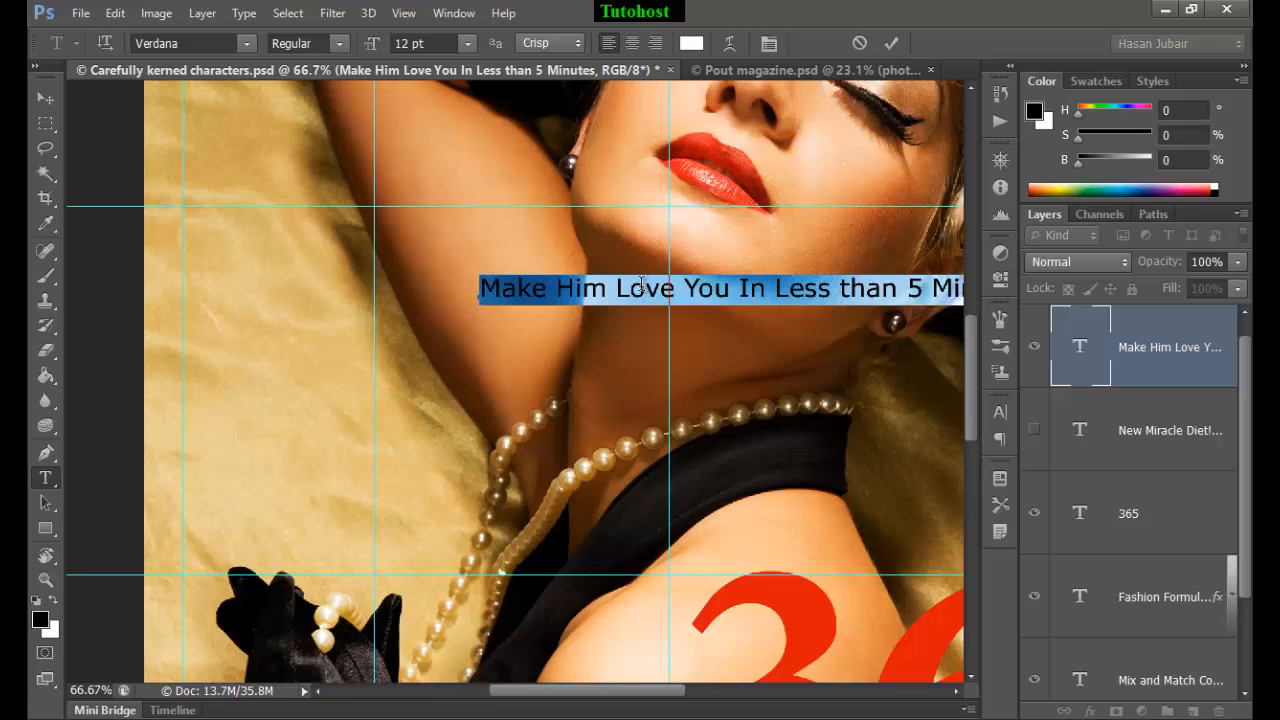
pyautogui.click(113, 14)
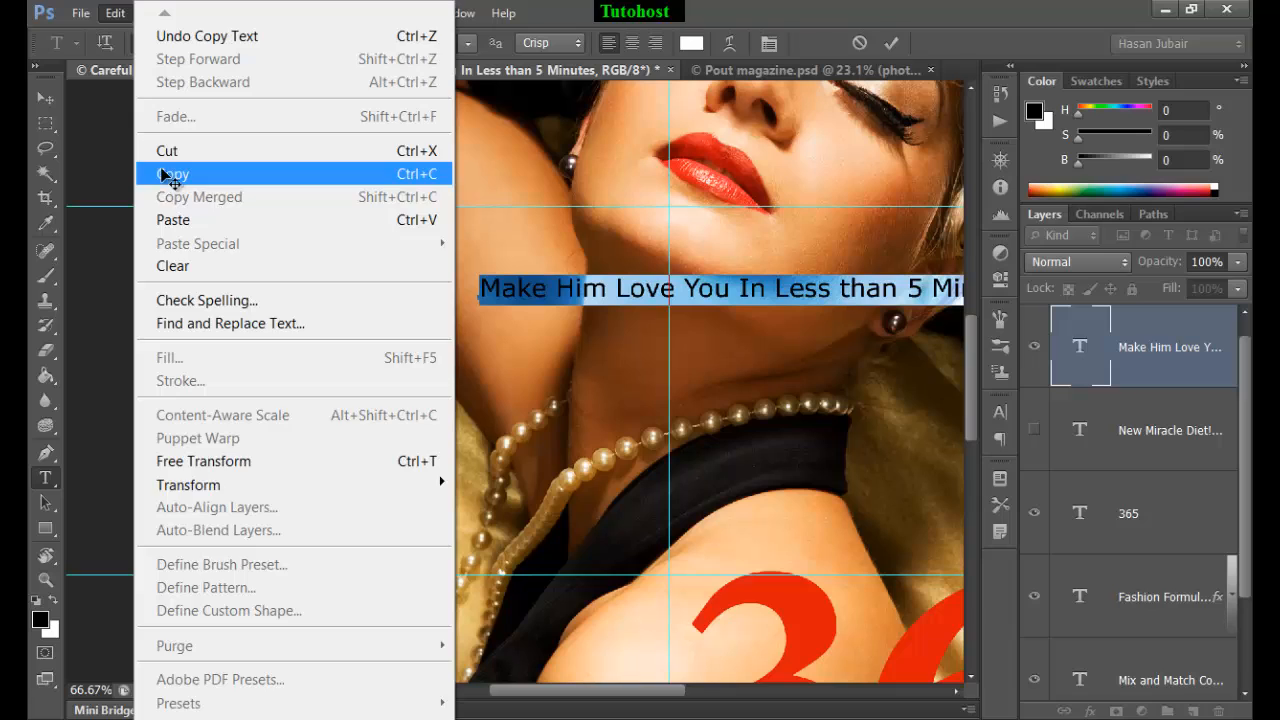
pyautogui.click(170, 176)
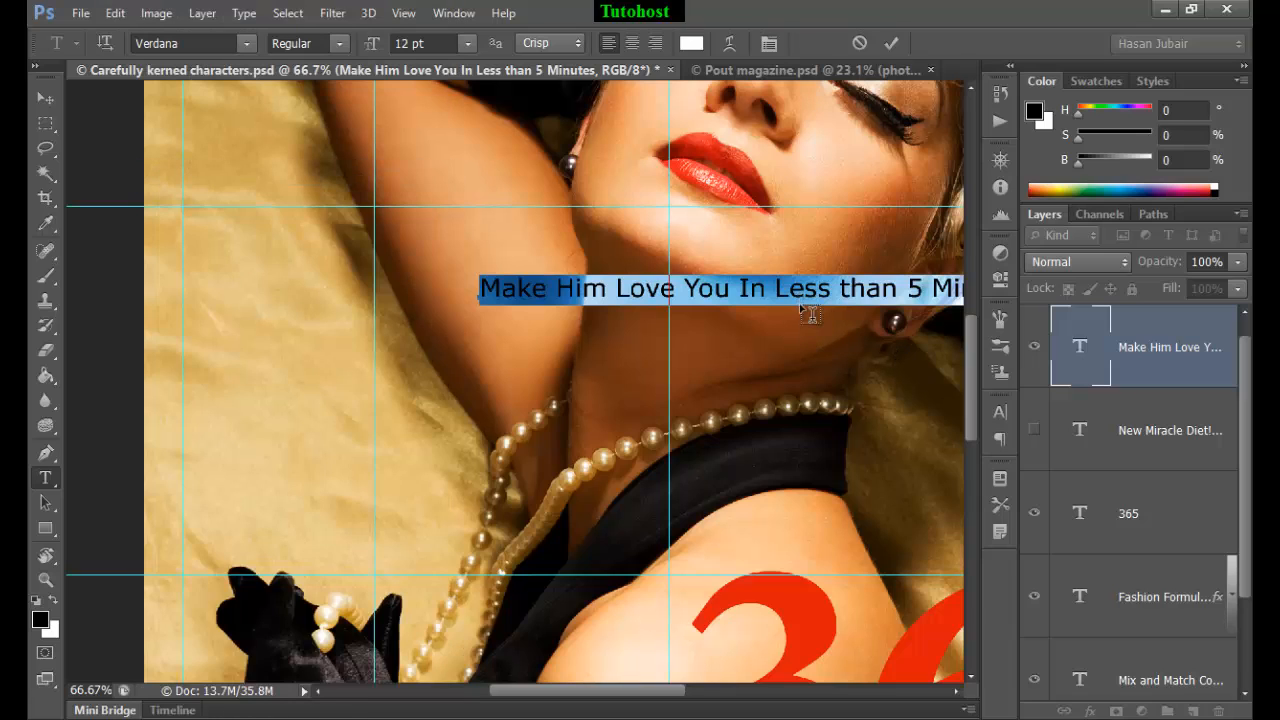
pyautogui.hotkey('ctrl', 'Return')
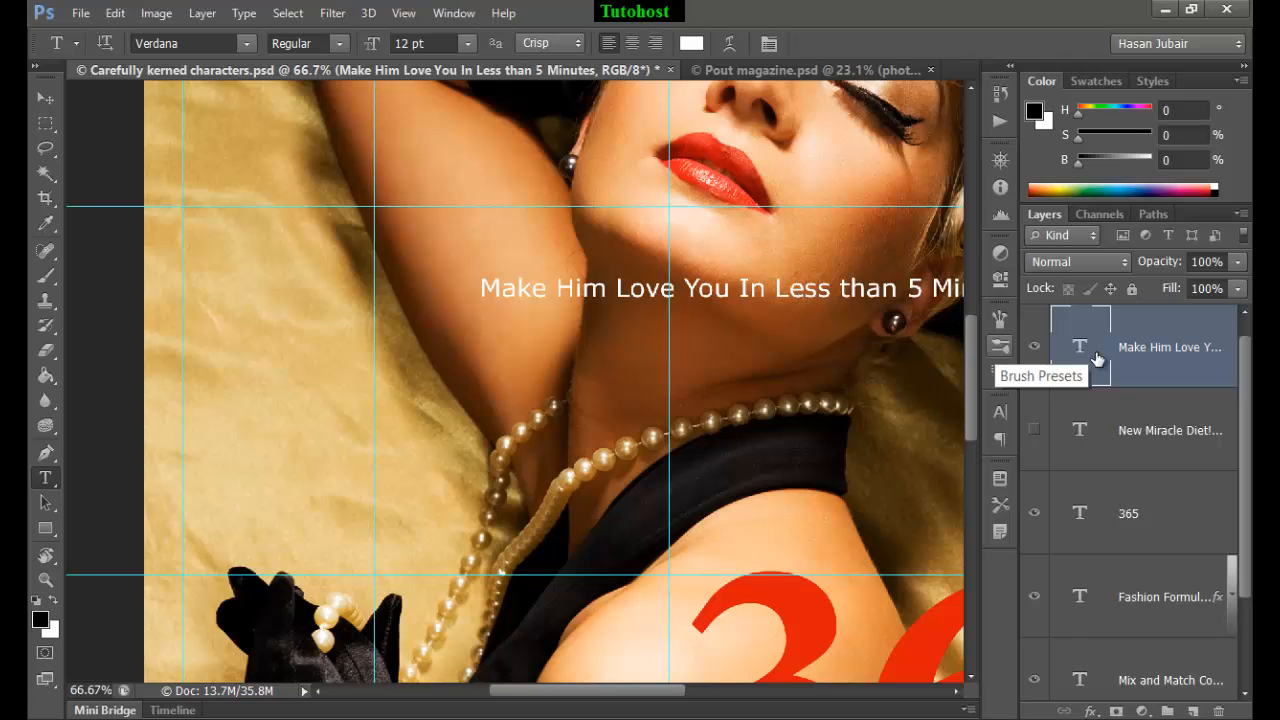
pyautogui.press('Delete')
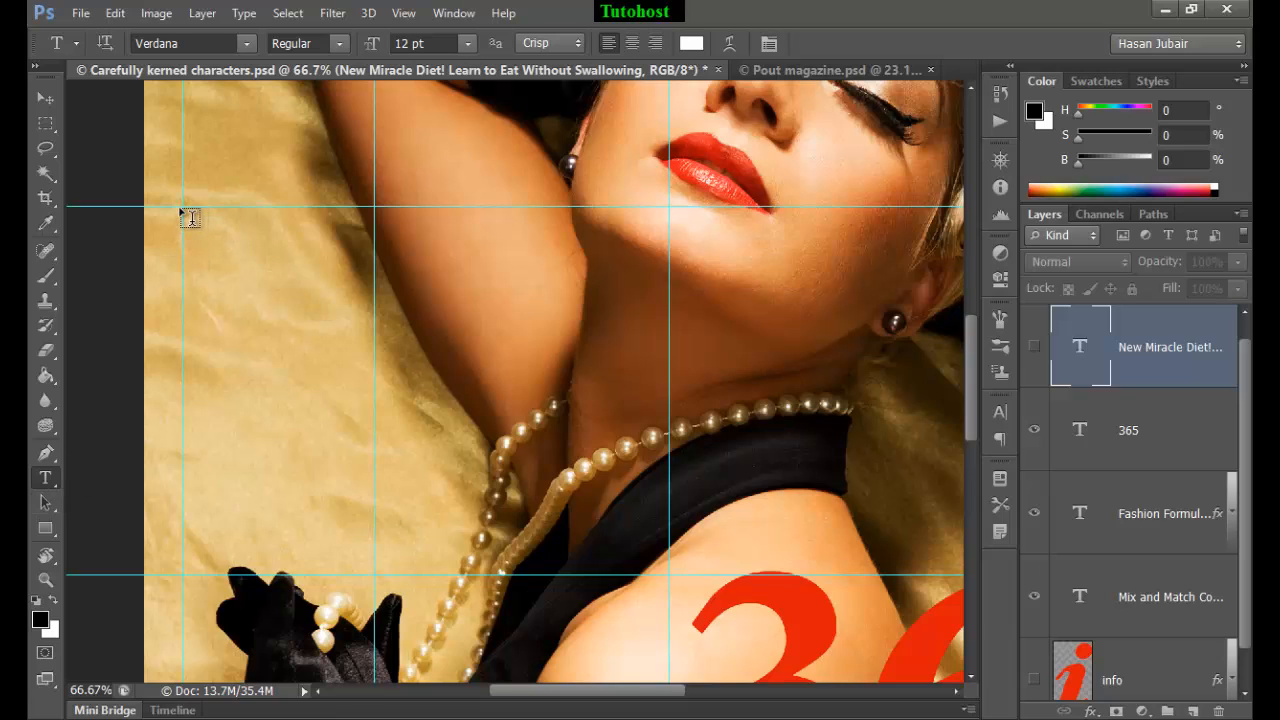
# Draw a text box between the guides beside the woman's raised arm, paste the copied text, and size the box to about 3.56 × 6.12 cm.
pyautogui.moveTo(184, 209); pyautogui.dragTo(404, 578)
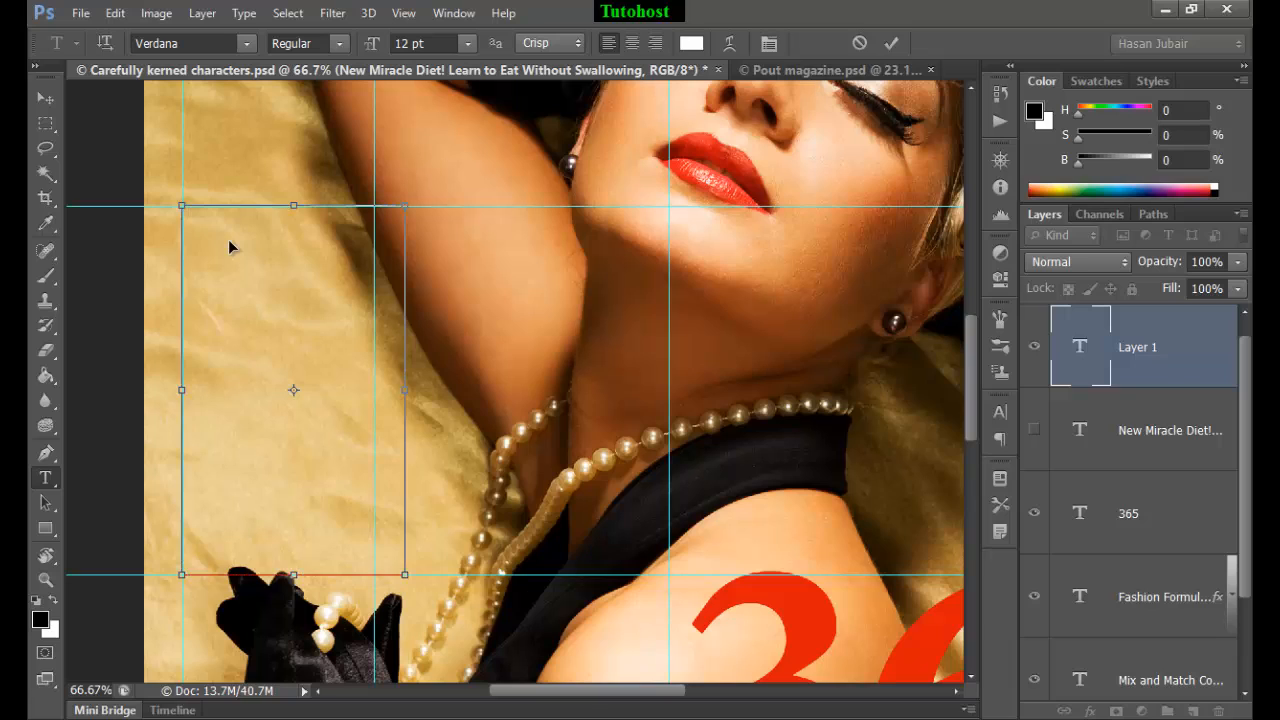
pyautogui.hotkey('ctrl', 'v')
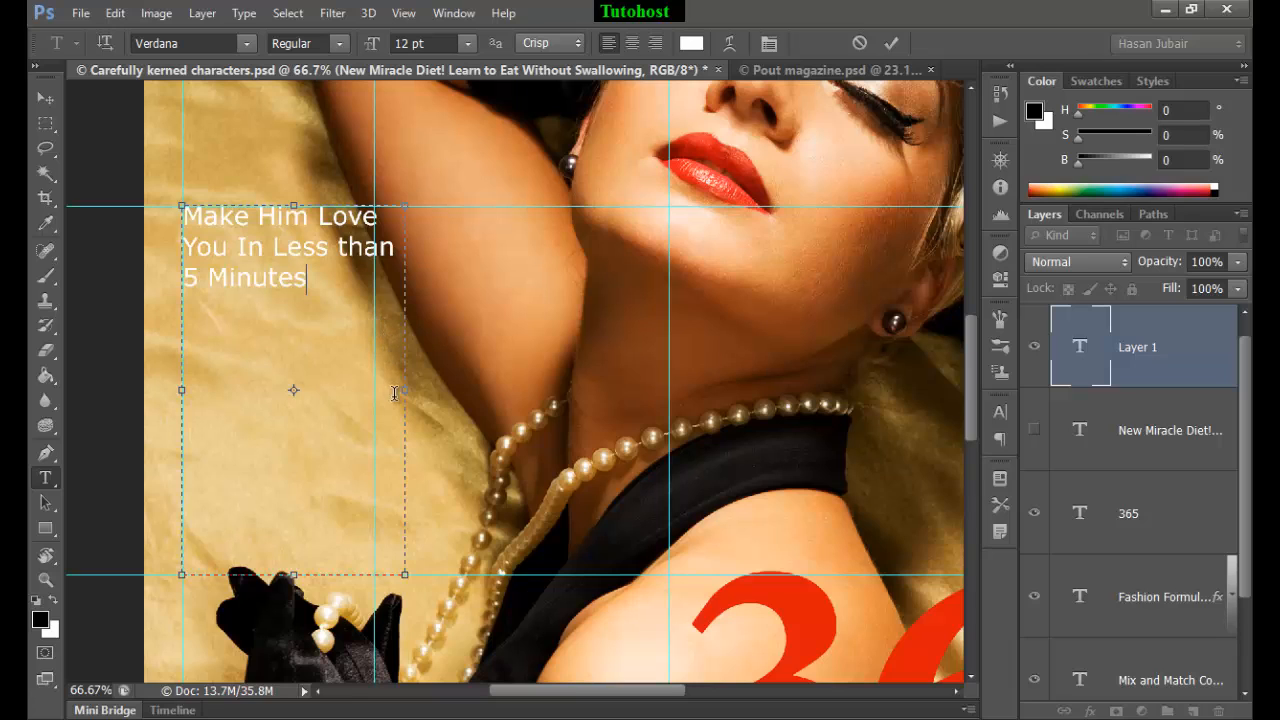
pyautogui.moveTo(404, 575); pyautogui.dragTo(377, 585)
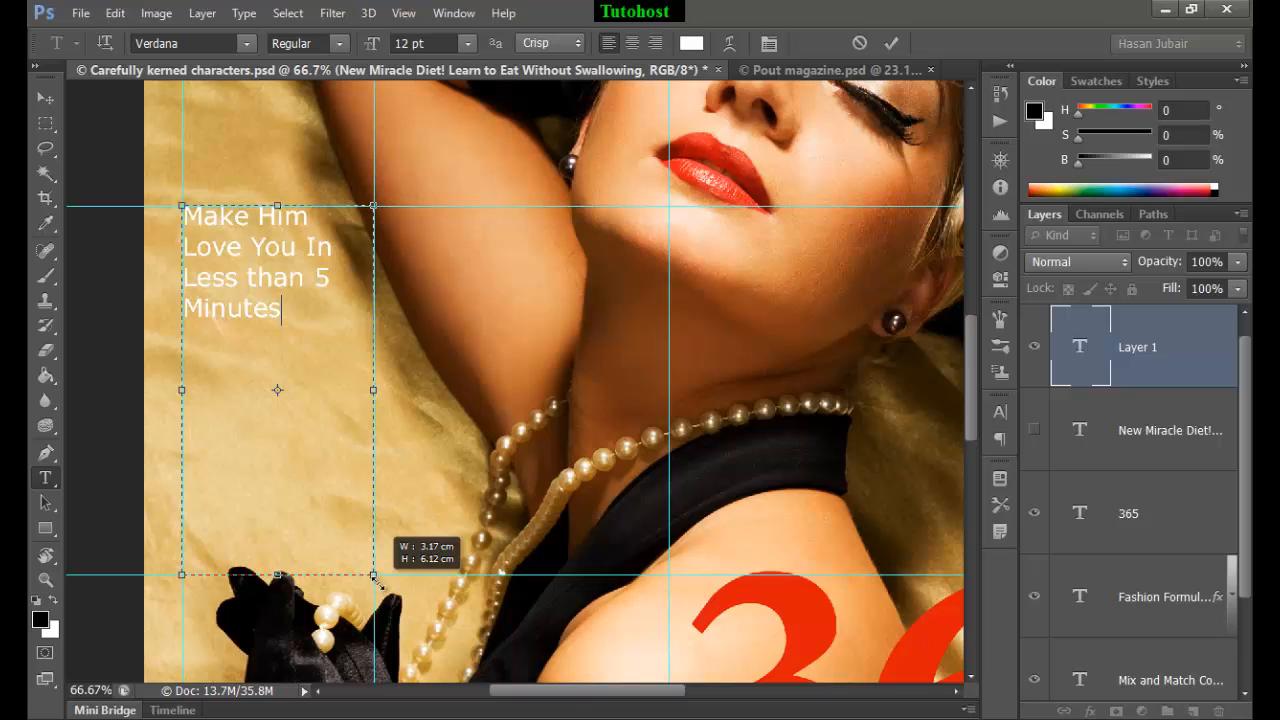
pyautogui.moveTo(376, 582); pyautogui.dragTo(397, 578)
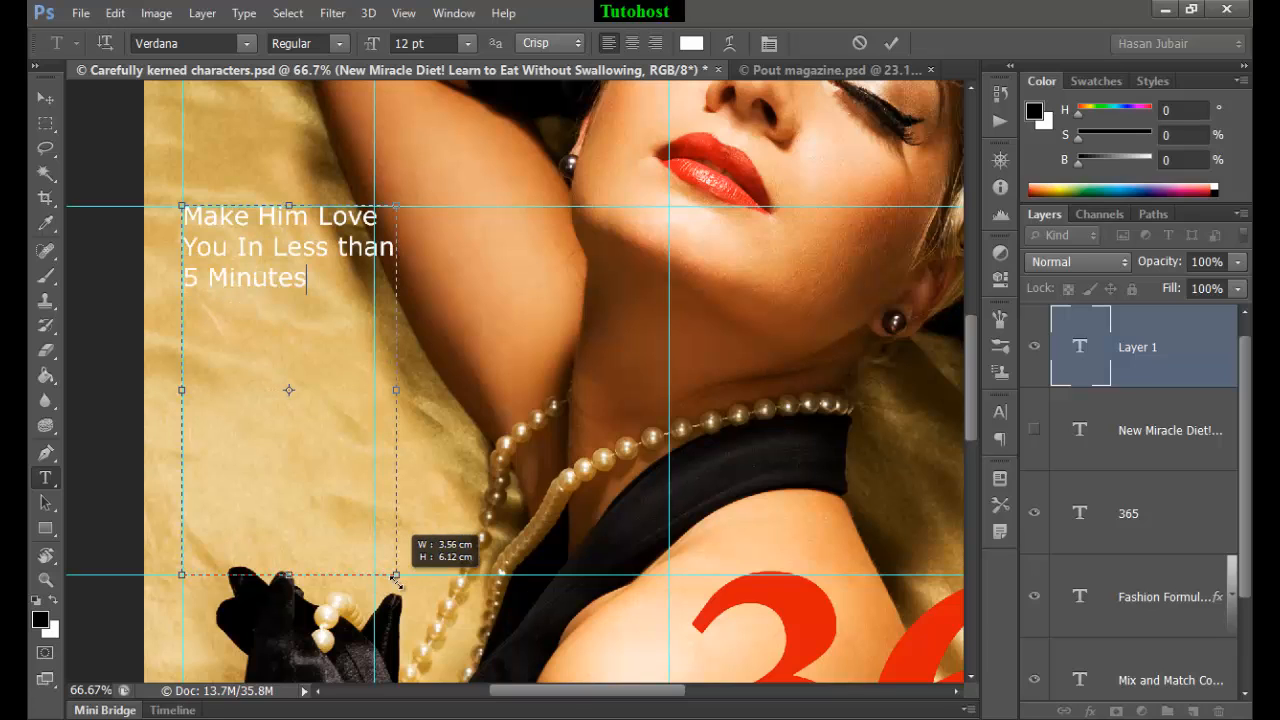
pyautogui.click(892, 44)
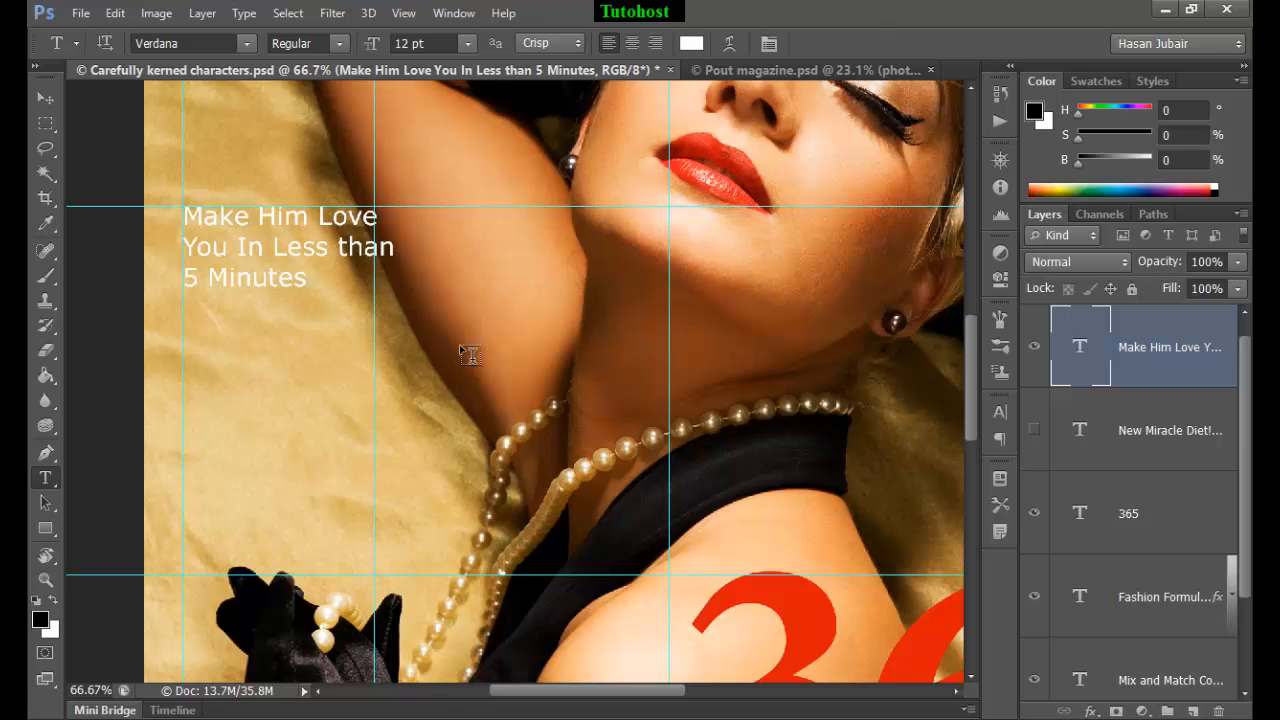
# Show the hidden "New Miracle Diet! Learn to Eat Without Swallowing" layer and convert it to paragraph text.
pyautogui.moveTo(795, 436); pyautogui.dragTo(409, 423)
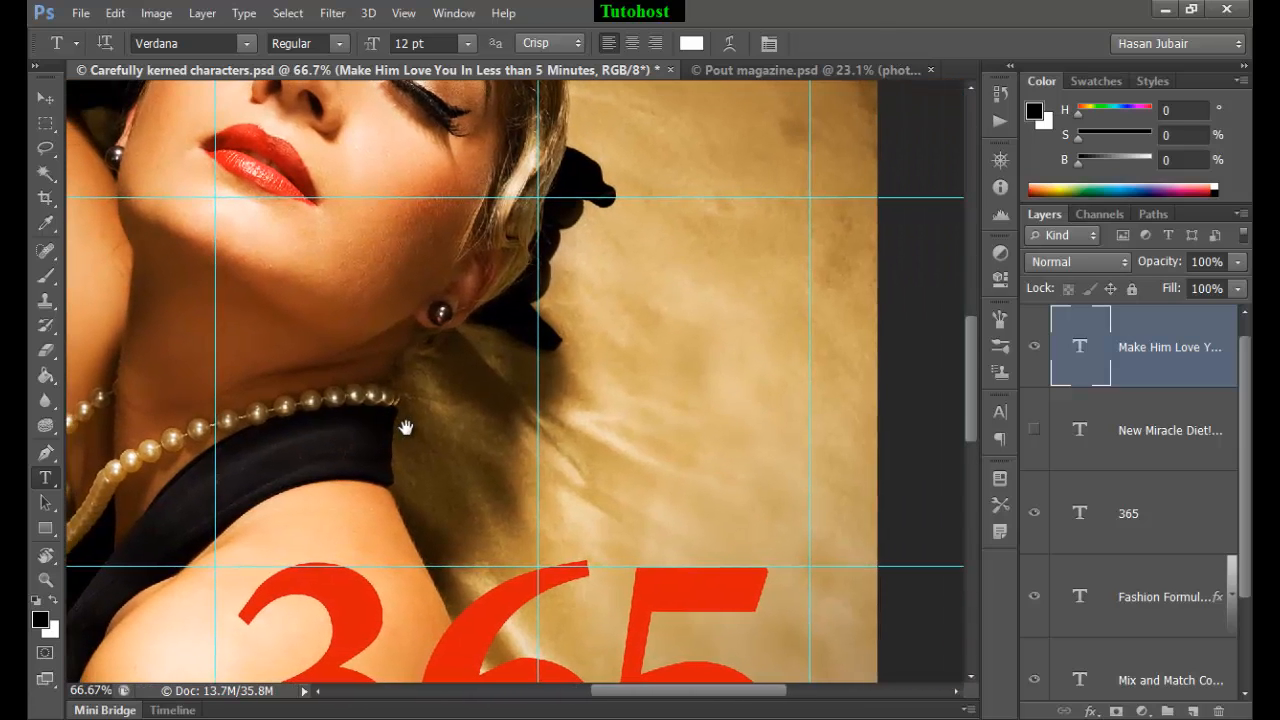
pyautogui.click(1035, 432)
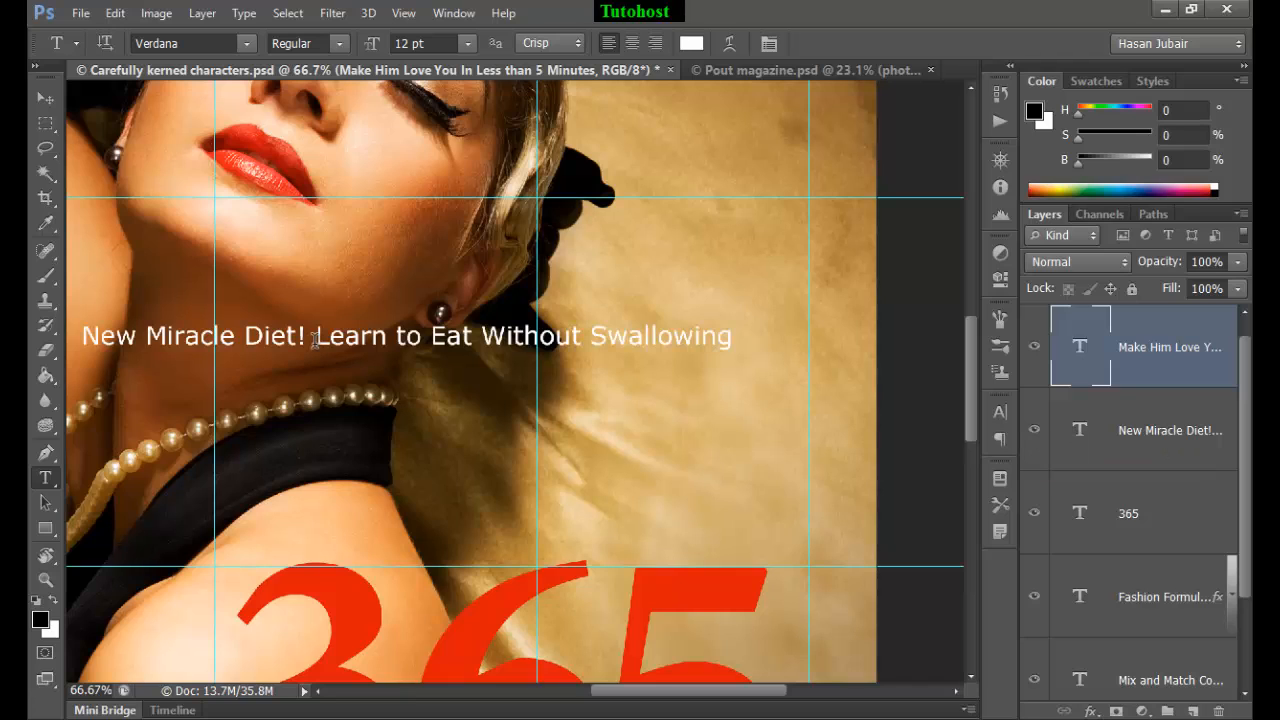
pyautogui.click(1135, 434)
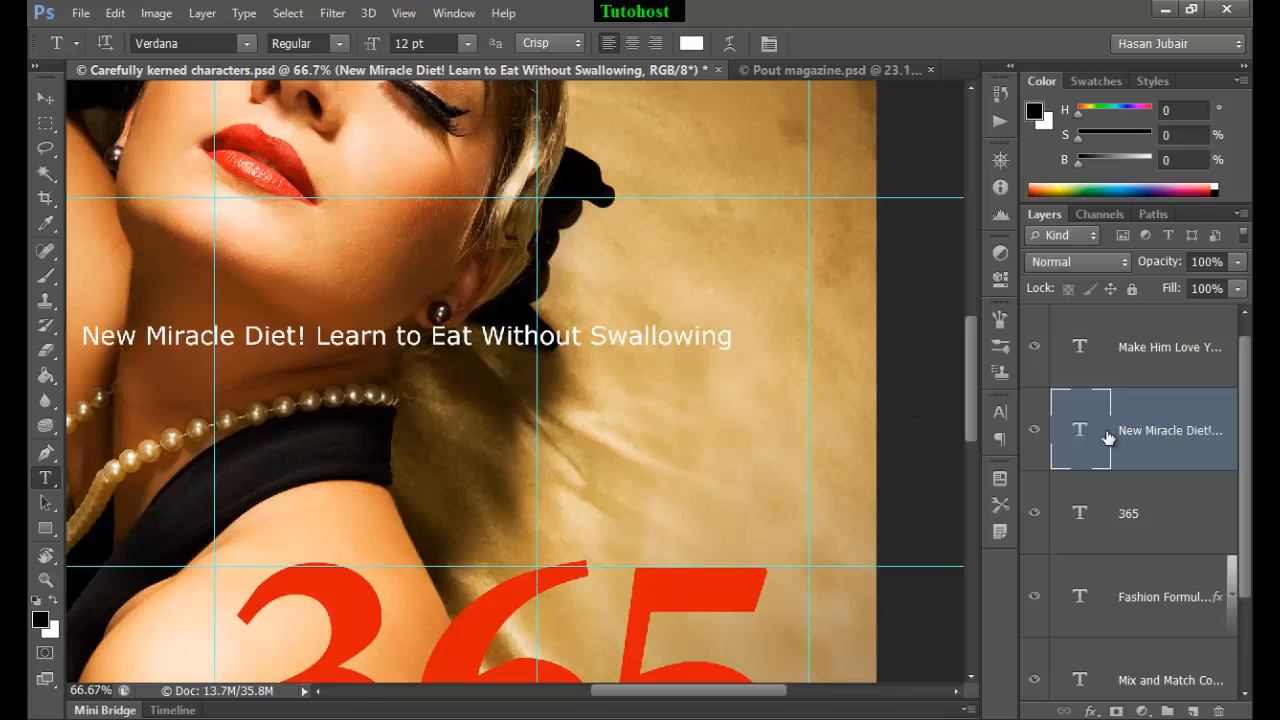
pyautogui.click(243, 13)
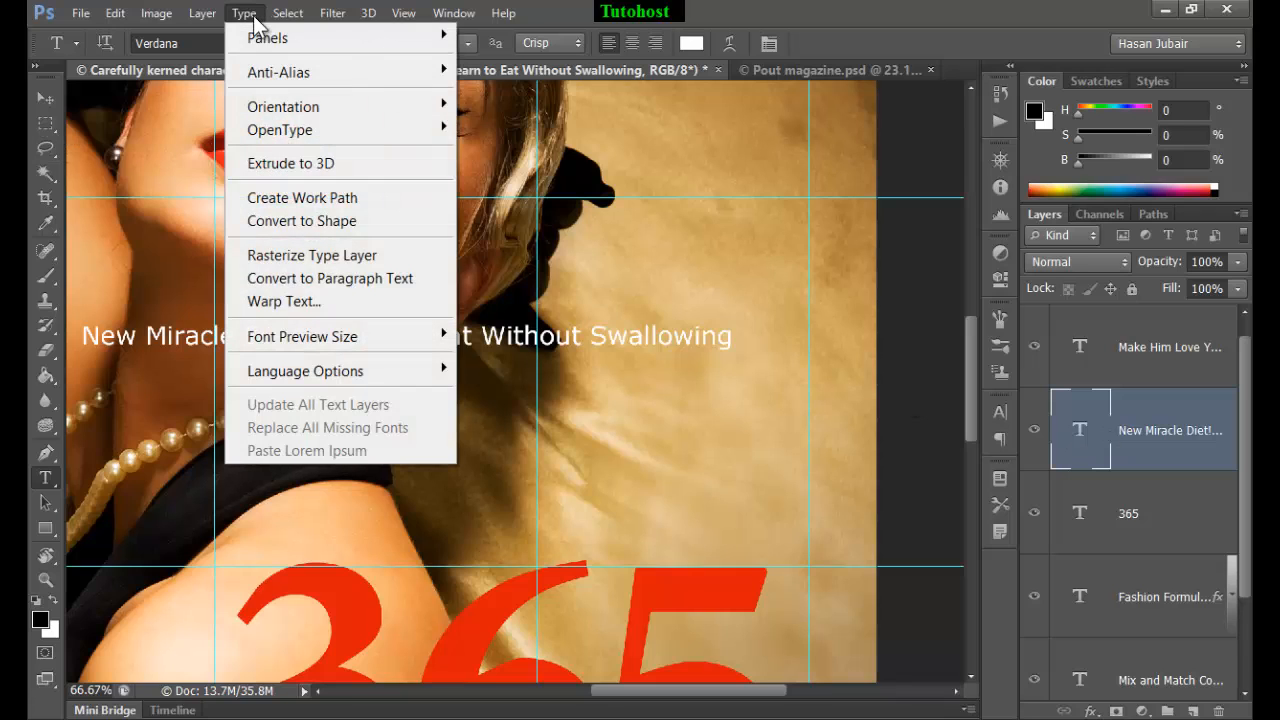
pyautogui.click(318, 280)
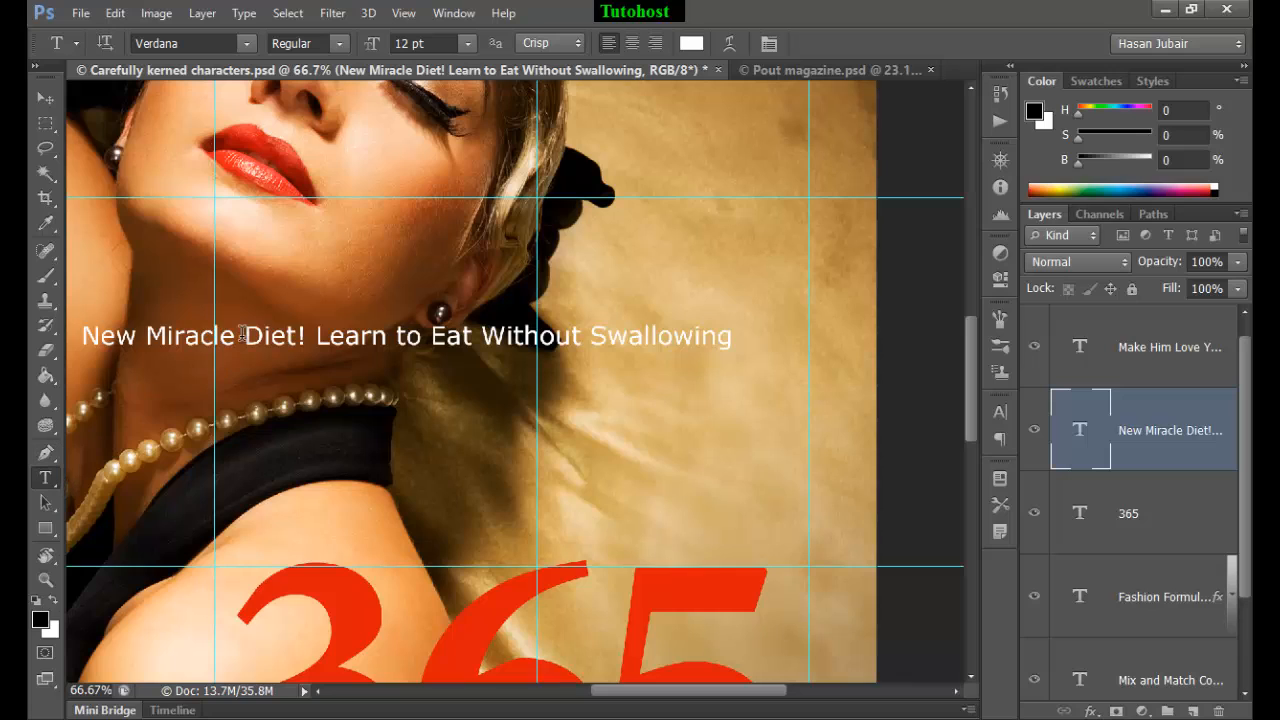
# Resize the New Miracle Diet text frame to fill the guide rectangle on the gold background above the 365 numerals.
pyautogui.click(297, 338)
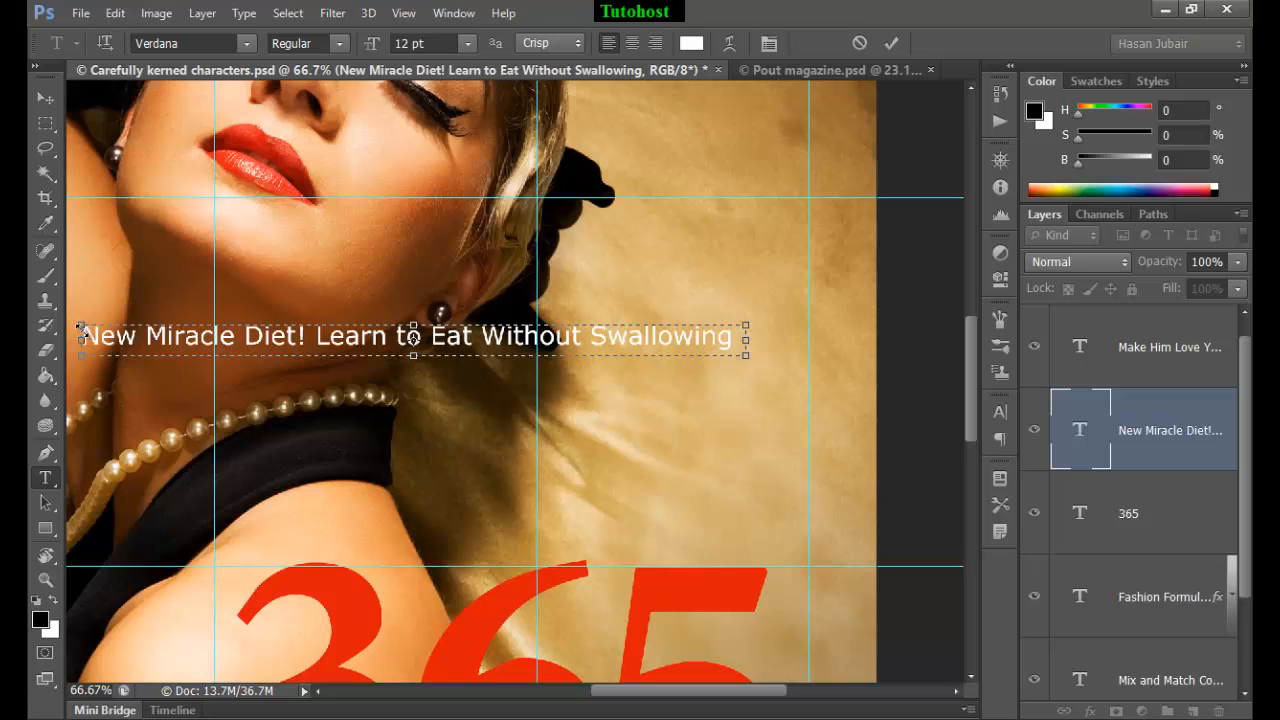
pyautogui.moveTo(82, 328); pyautogui.dragTo(537, 197)
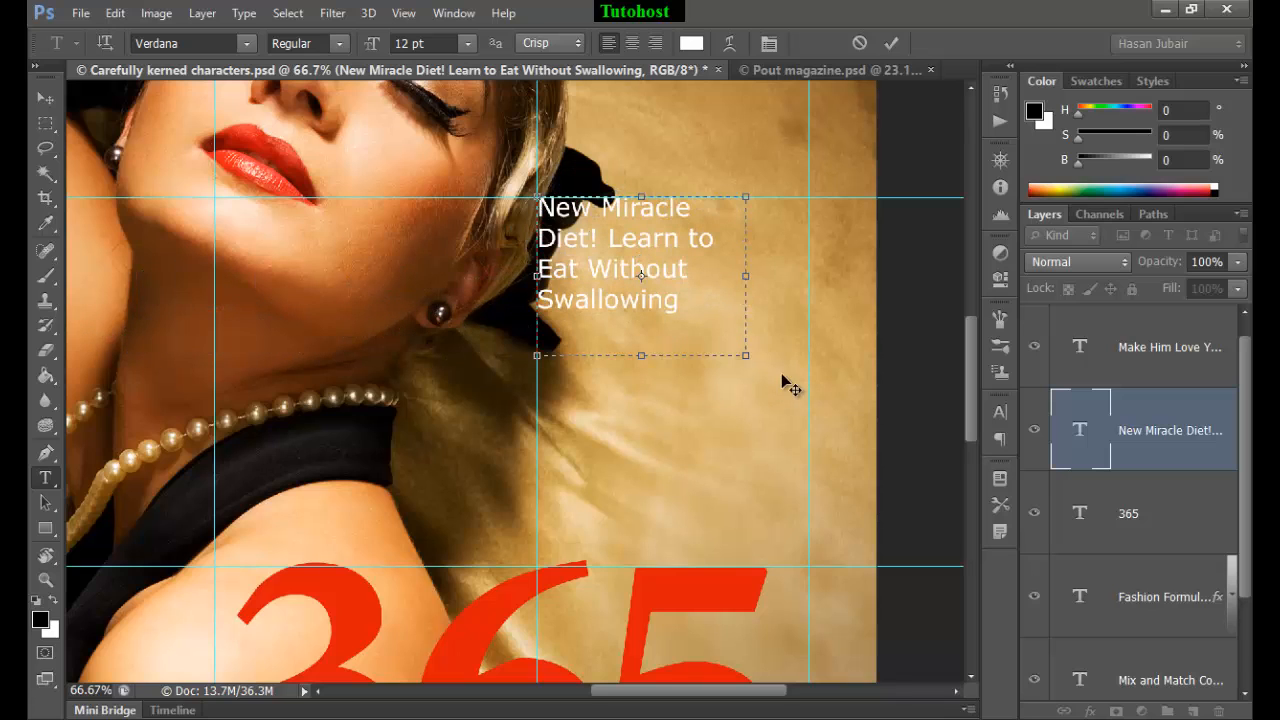
pyautogui.moveTo(746, 357); pyautogui.dragTo(806, 569)
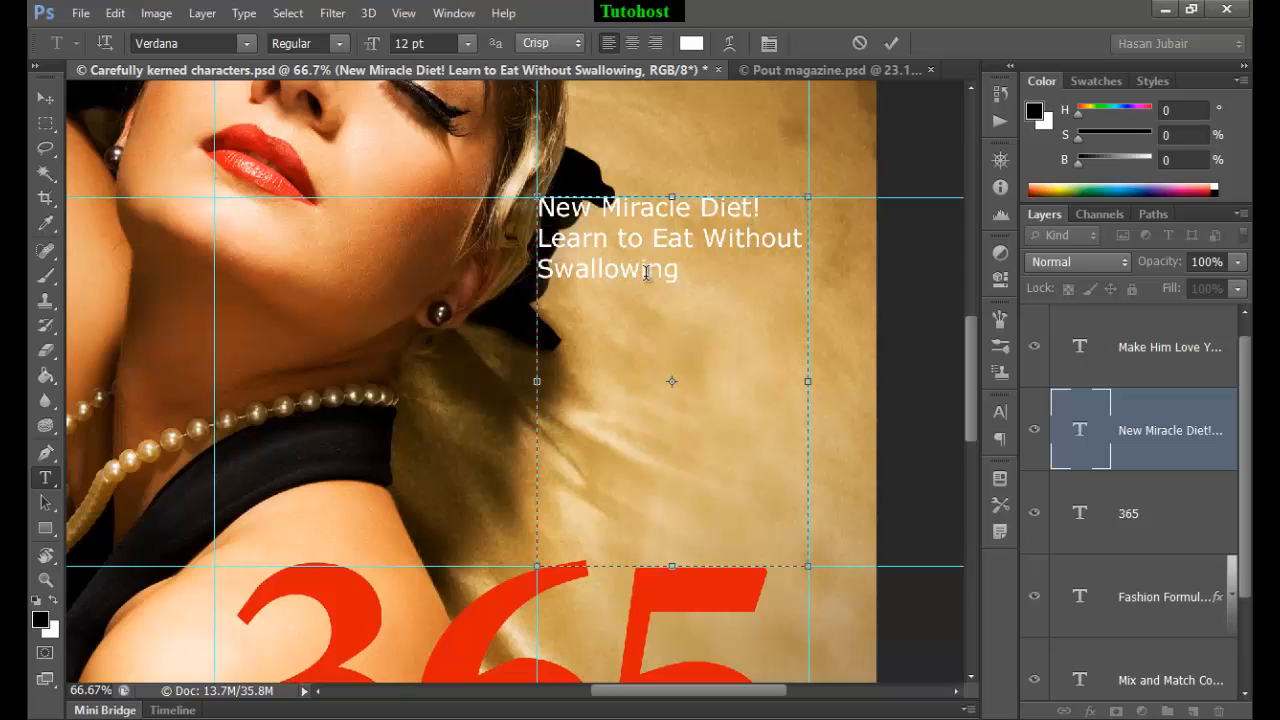
pyautogui.hotkey('ctrl', 'Return')
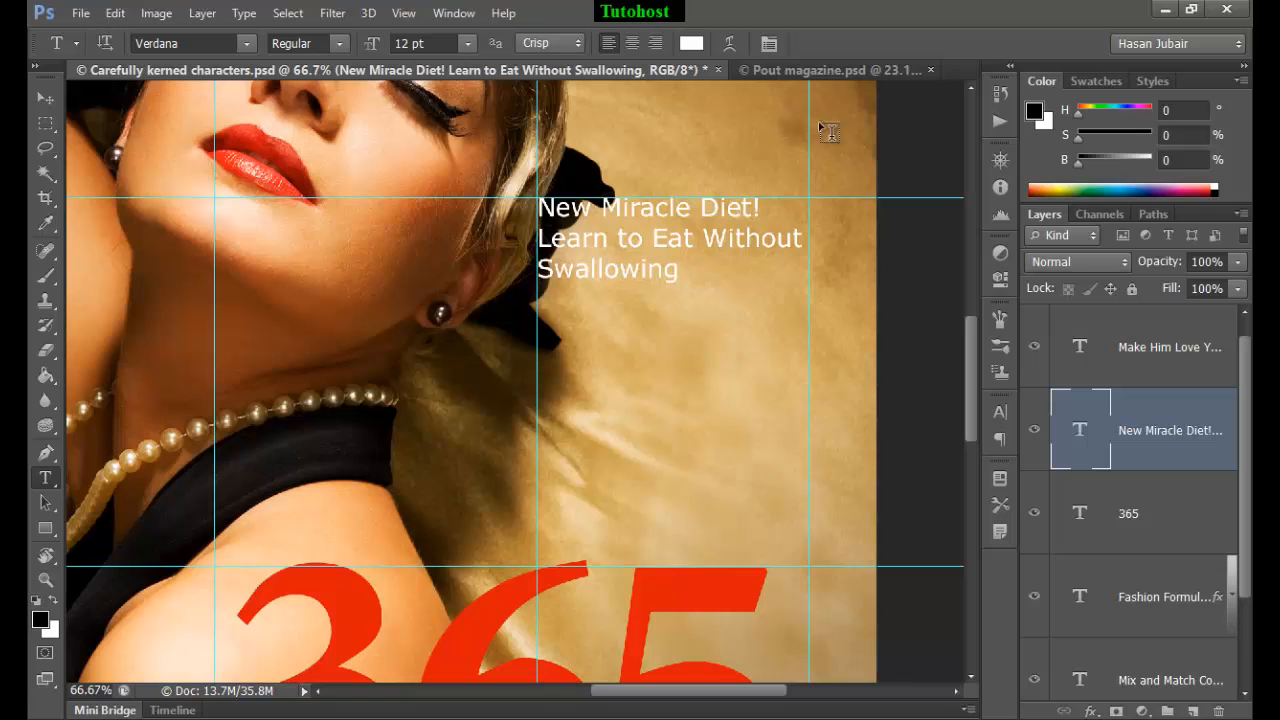
# Examine the teaser text layout in Pout magazine.psd and return to Carefully kerned characters.psd.
pyautogui.click(805, 70)
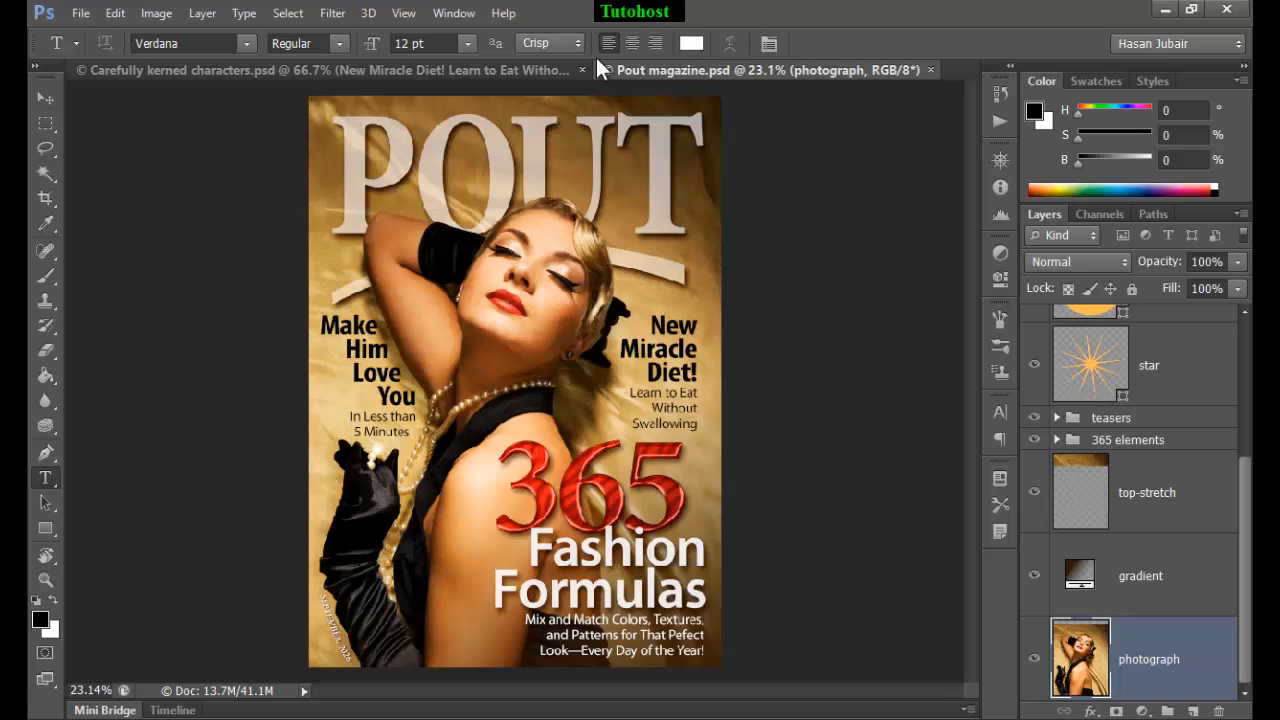
pyautogui.click(472, 64)
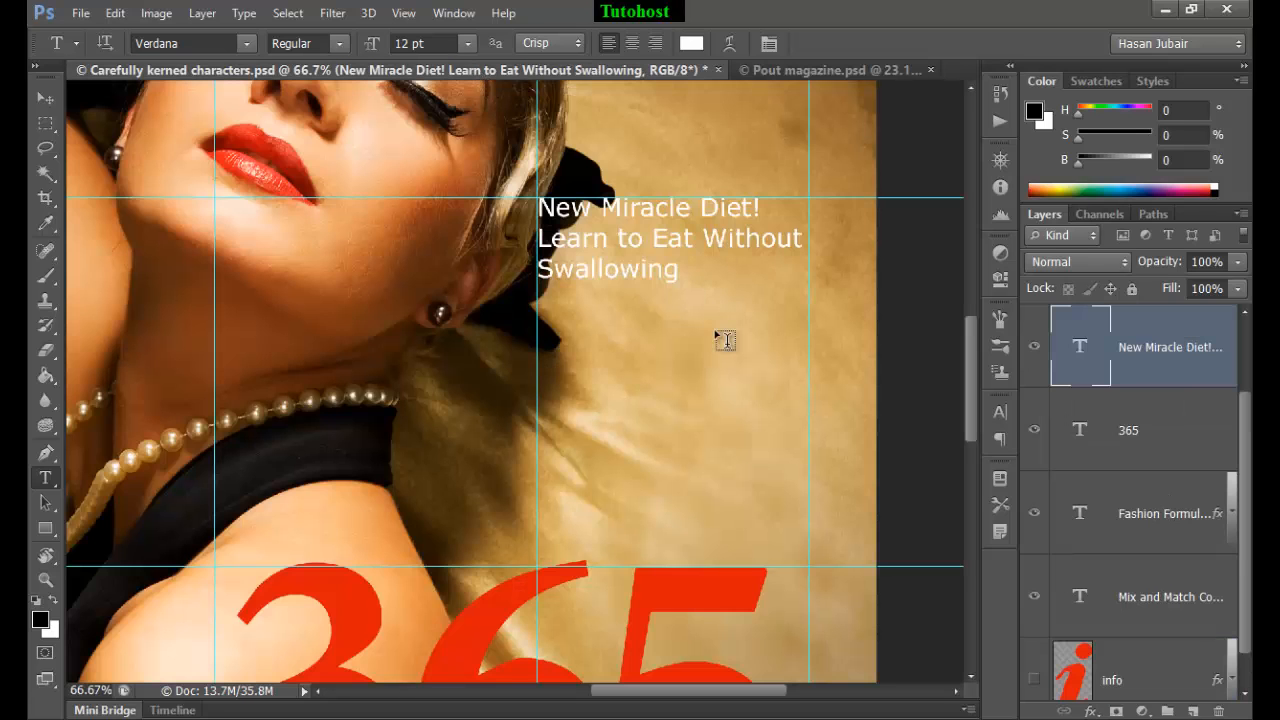
# Try selecting the word "New", its first line, and all the text in the New Miracle Diet text frame.
pyautogui.click(769, 212)
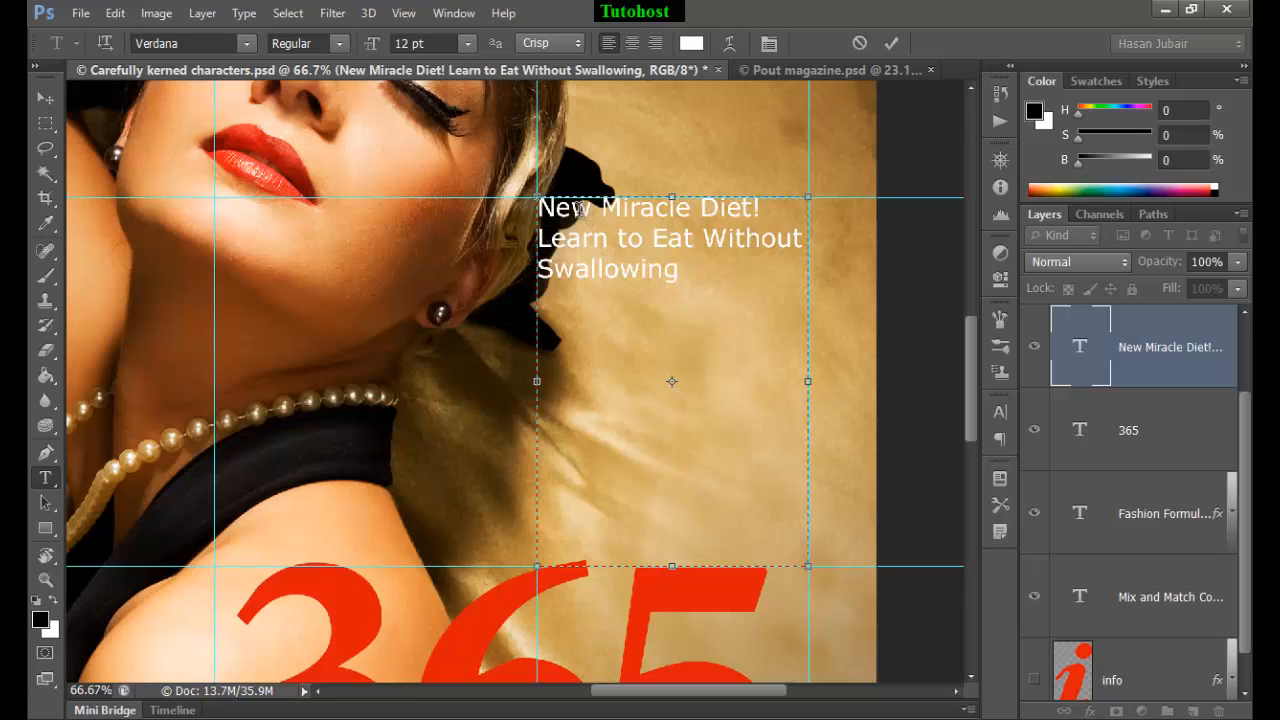
pyautogui.doubleClick(580, 208)
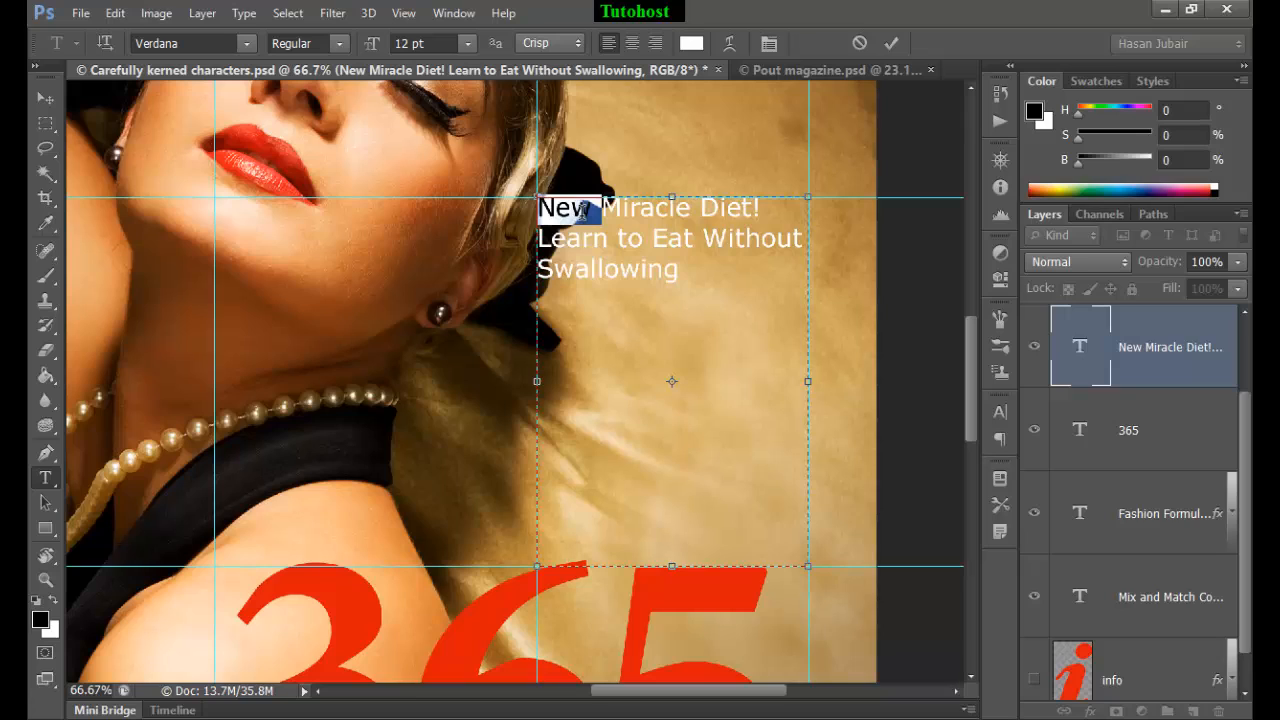
pyautogui.tripleClick(582, 210)
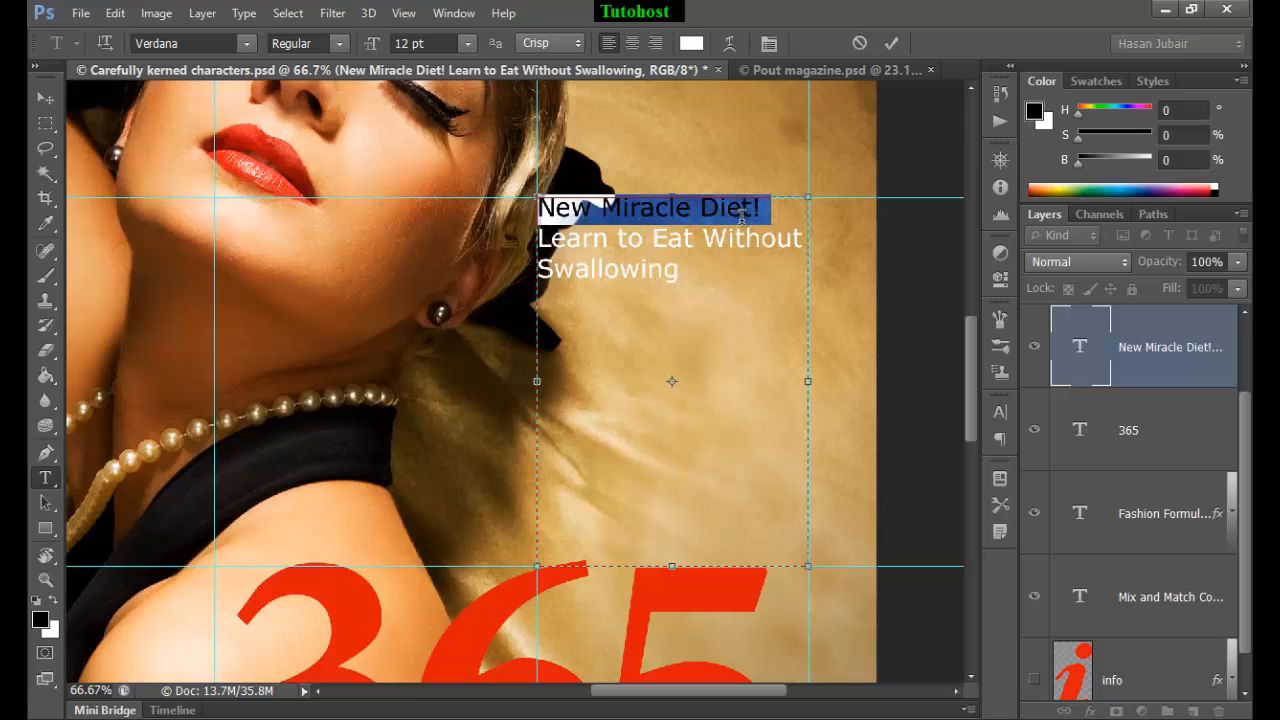
pyautogui.doubleClick(643, 215)
pyautogui.doubleClick(643, 215)
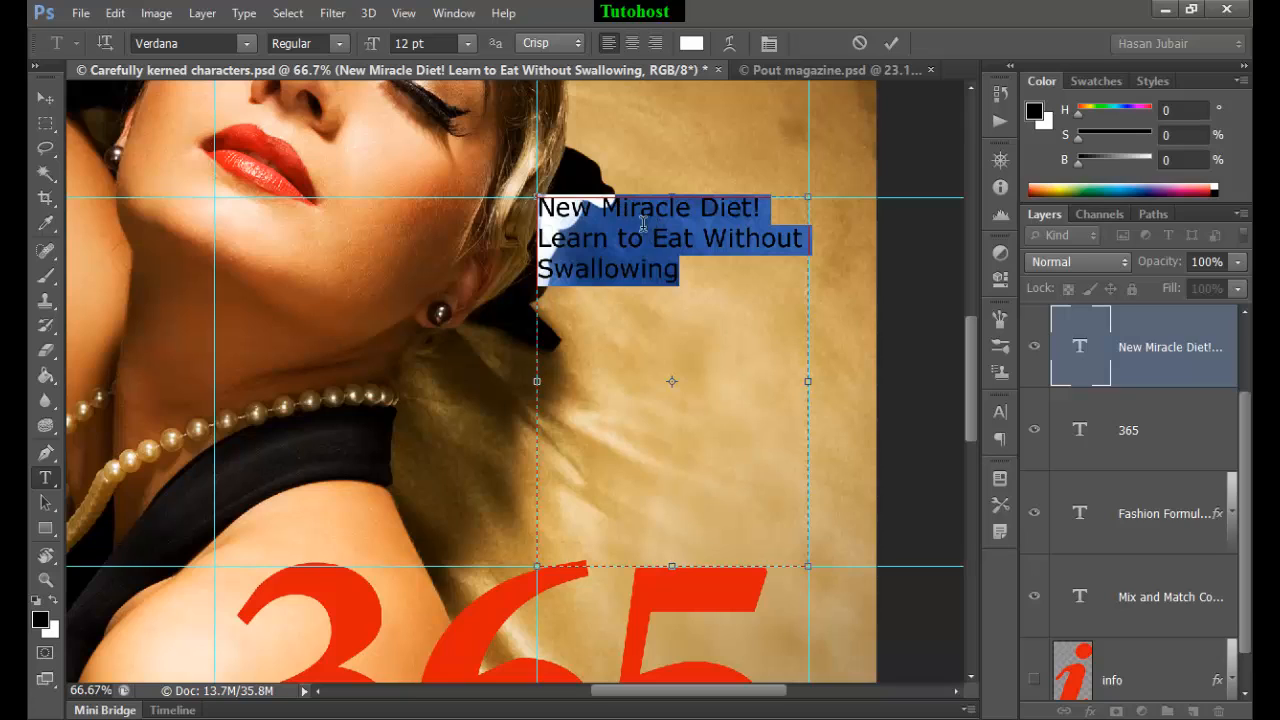
pyautogui.click(660, 250)
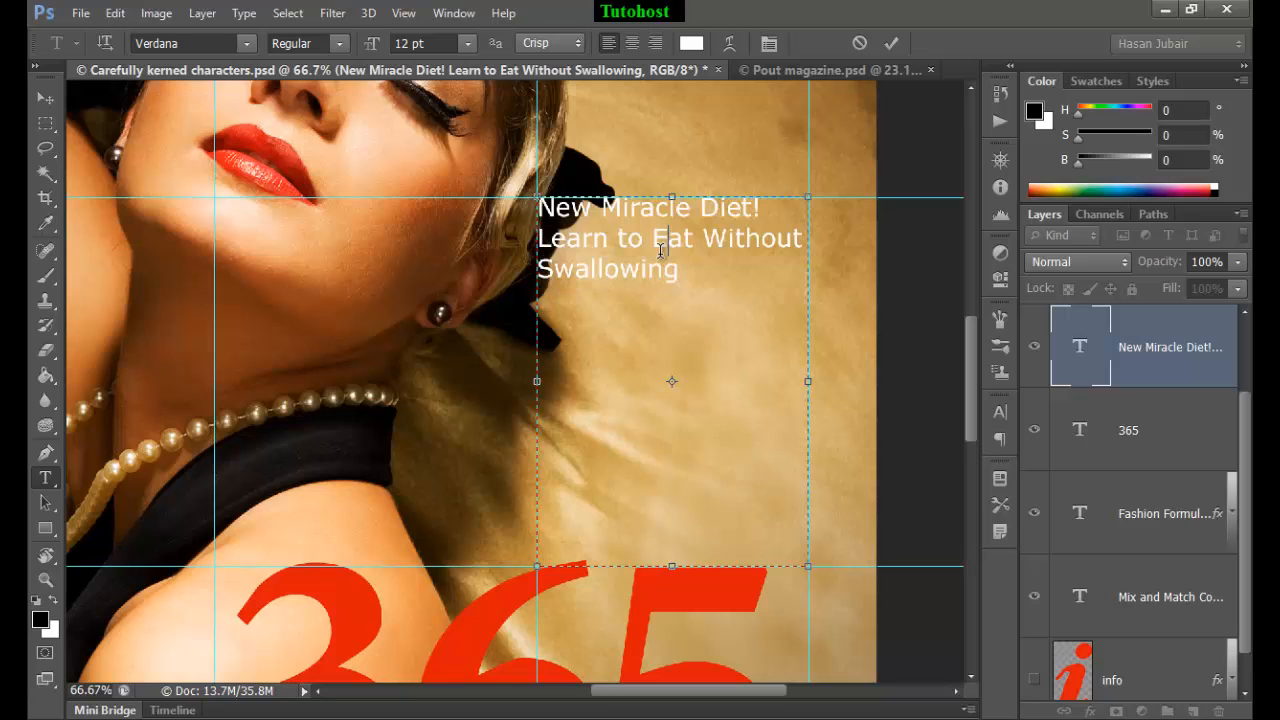
# Insert line breaks after "New" and after "Diet!" in the teaser text, and remove the leading space before "Learn".
pyautogui.click(772, 219)
pyautogui.click(603, 212)
pyautogui.press('Return')
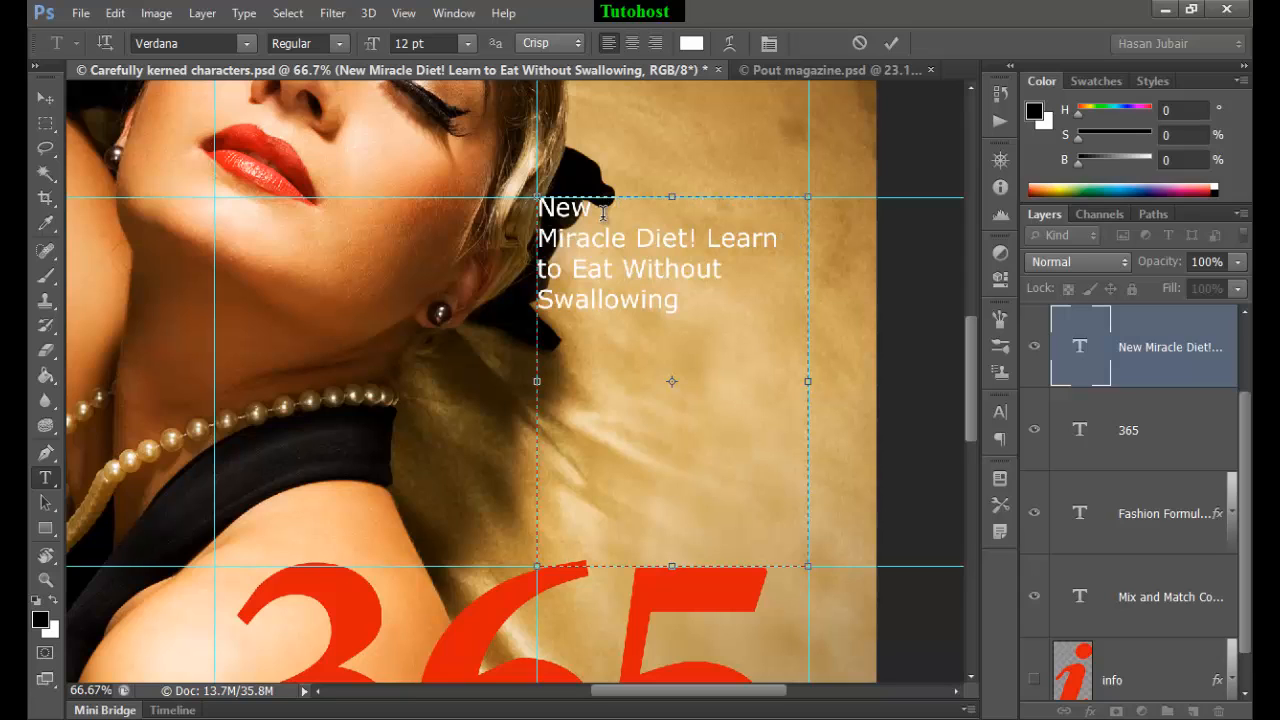
pyautogui.hotkey('ctrl', 'Return')
pyautogui.click(673, 240)
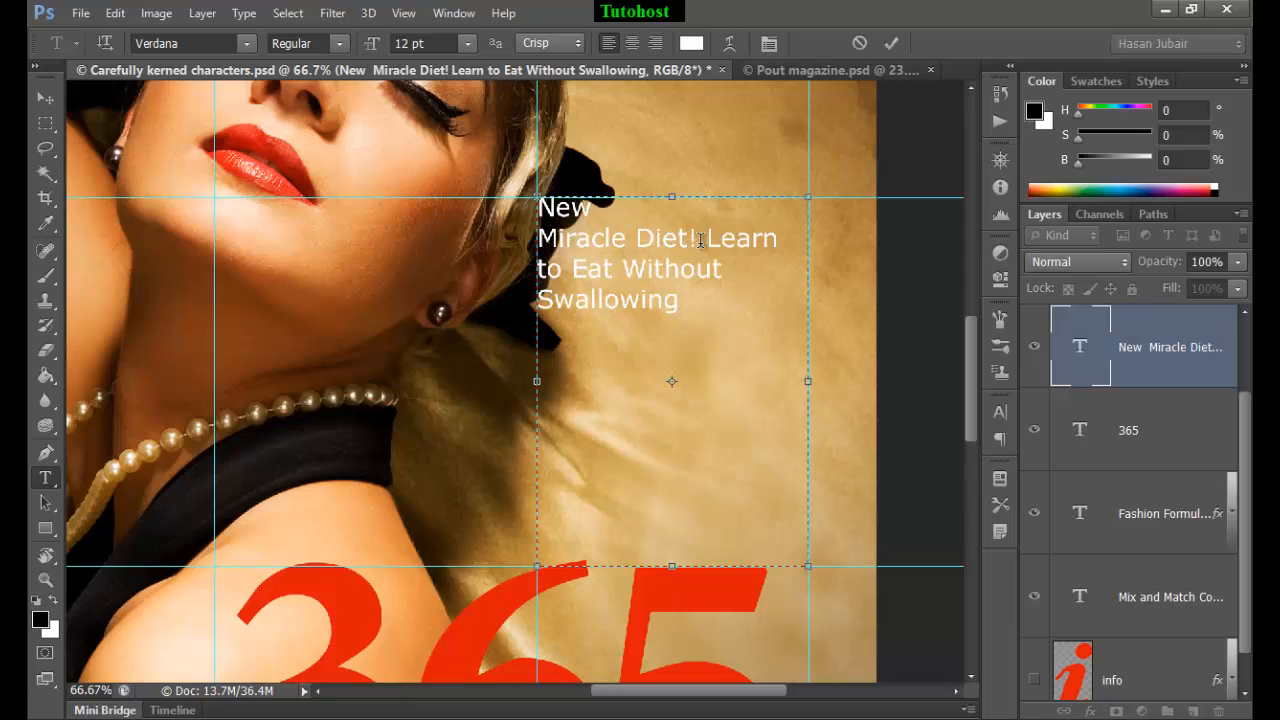
pyautogui.click(704, 242)
pyautogui.press('Return')
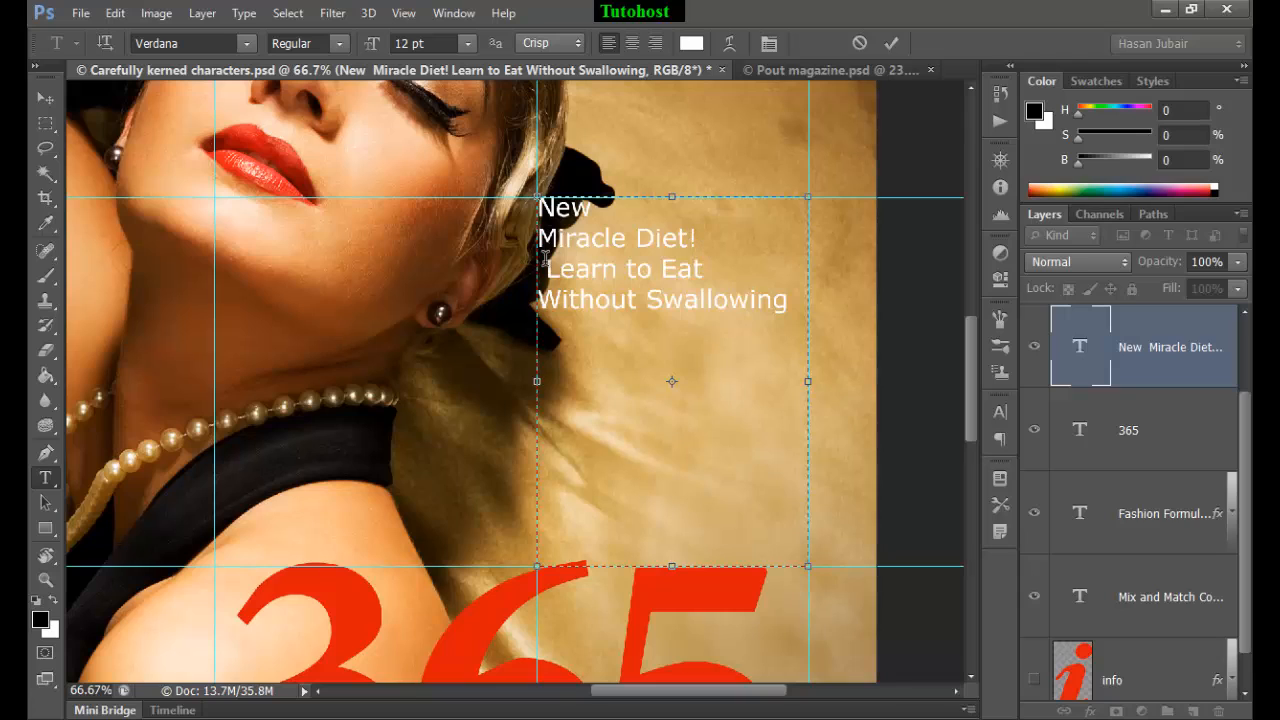
pyautogui.press('Delete')
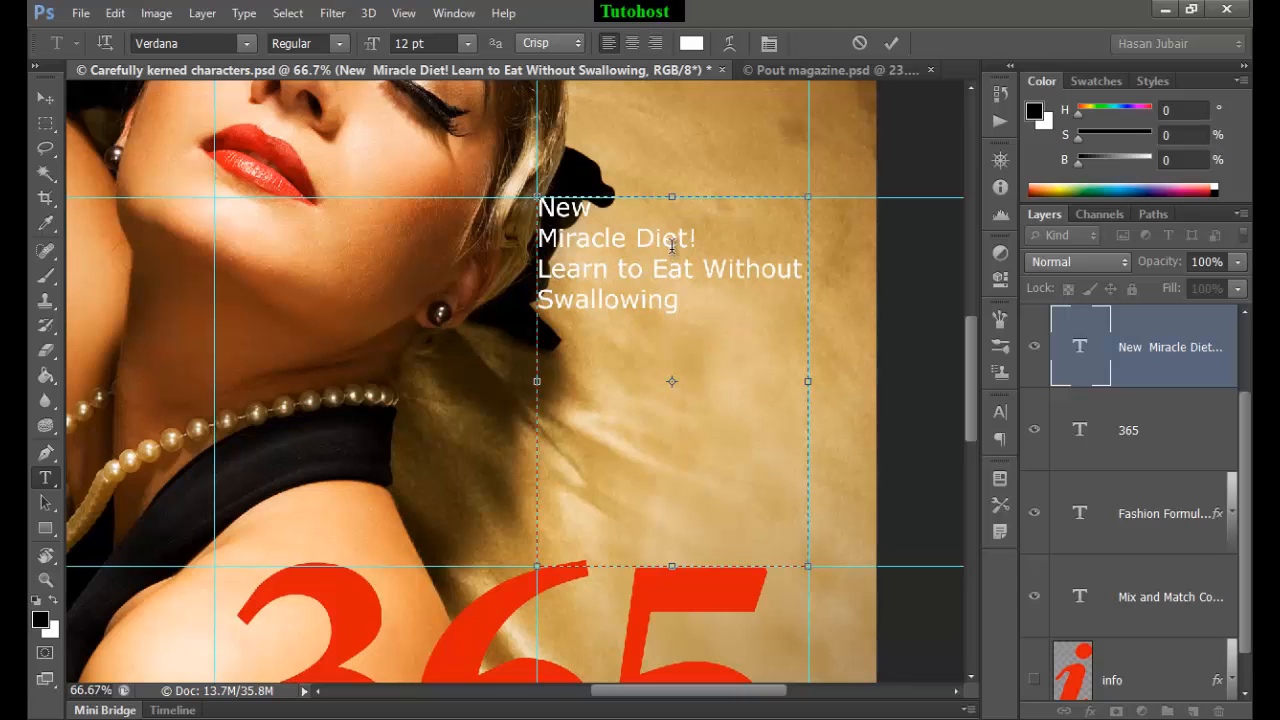
# Set the font of the words "New Miracle Diet!" to Myriad Pro.
pyautogui.moveTo(697, 237); pyautogui.dragTo(541, 213)
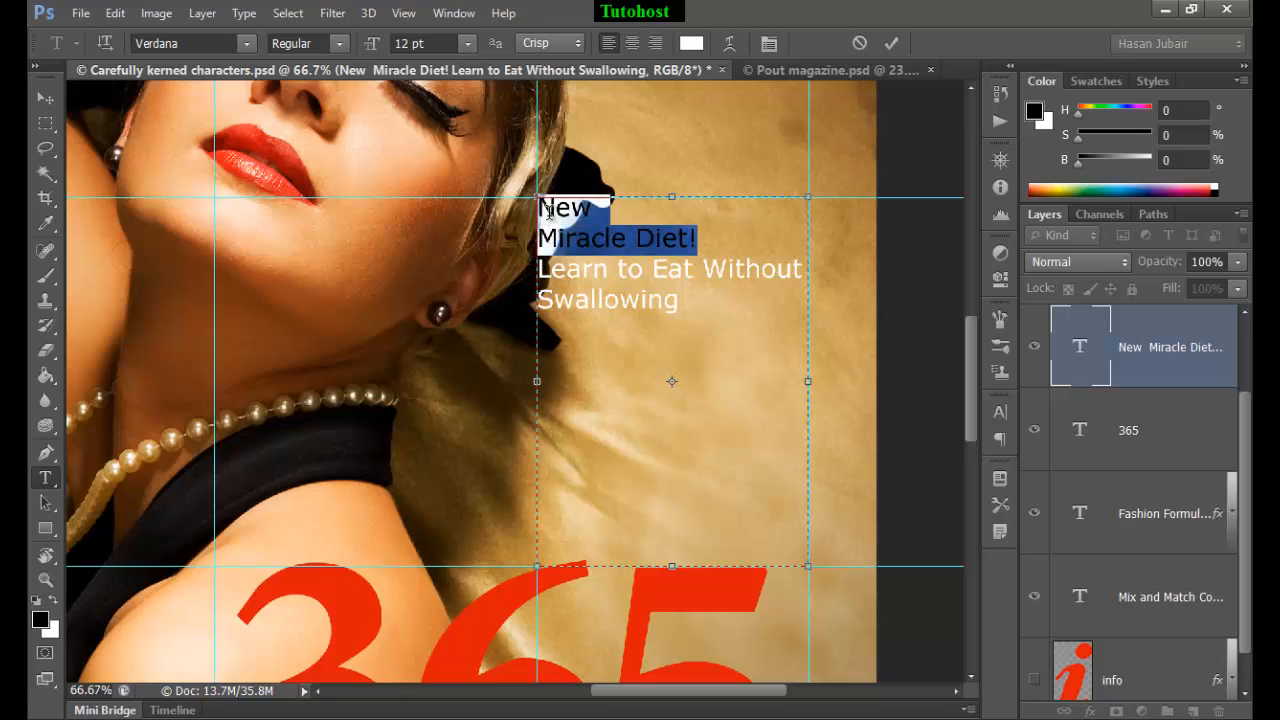
pyautogui.click(181, 42)
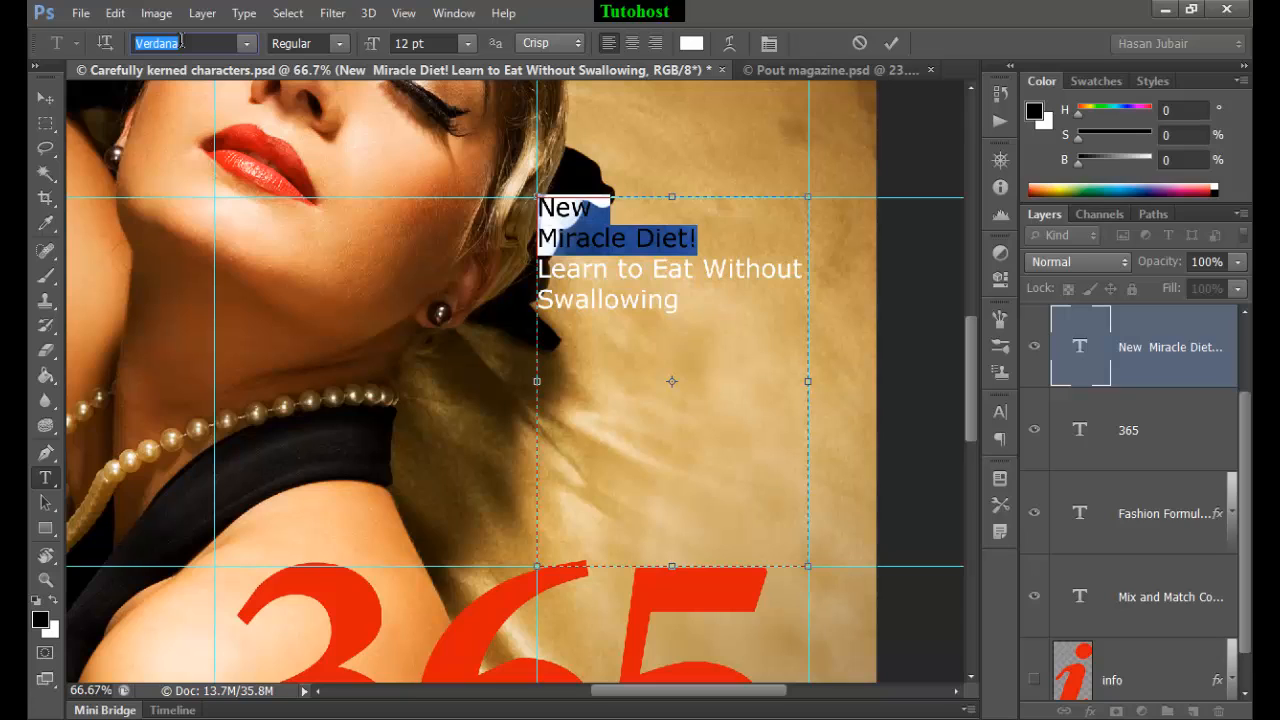
pyautogui.write('Myriad Pro')
pyautogui.press('Tab')
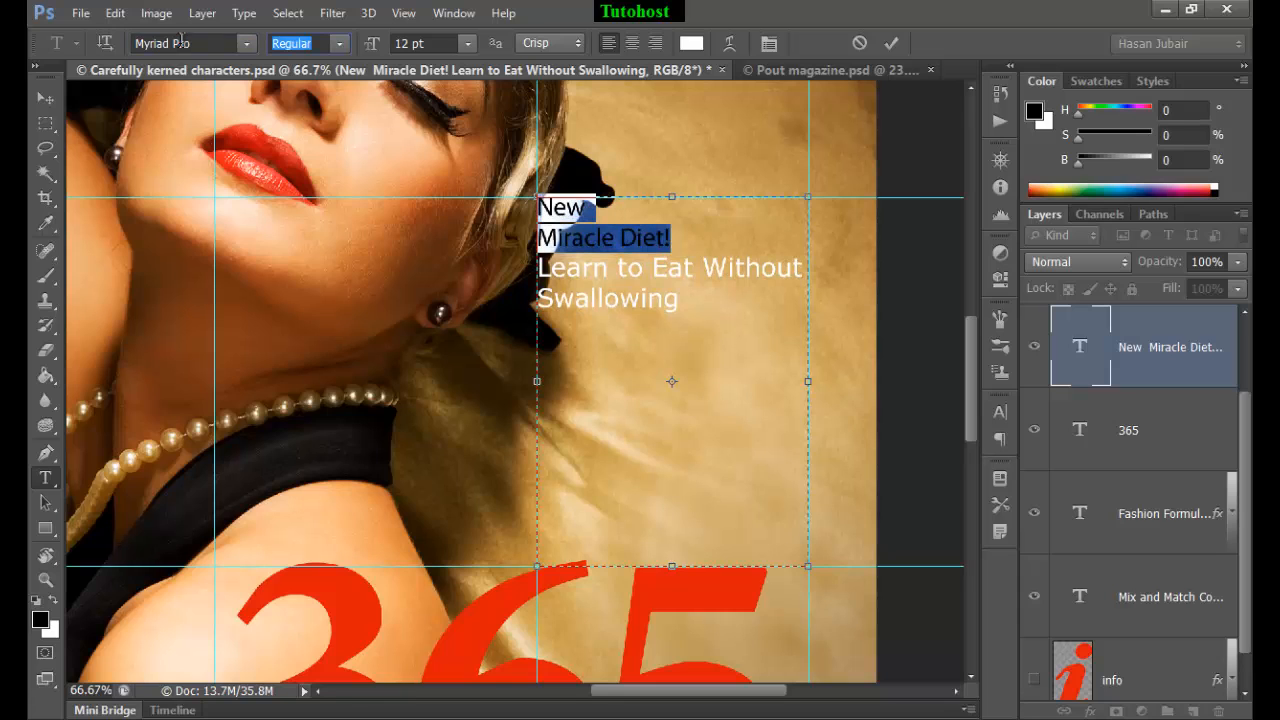
# Set the words "New Miracle Diet!" to the Bold Condensed style at 39 pt and commit the text edit.
pyautogui.click(339, 44)
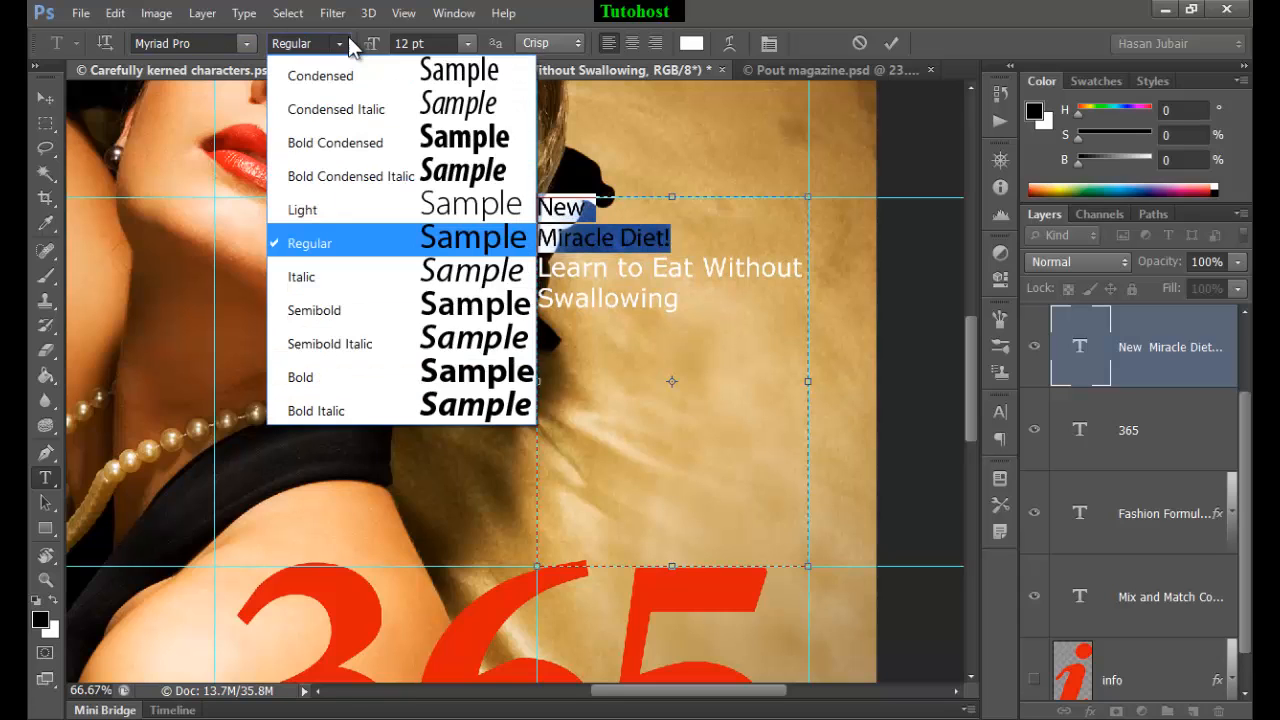
pyautogui.click(365, 152)
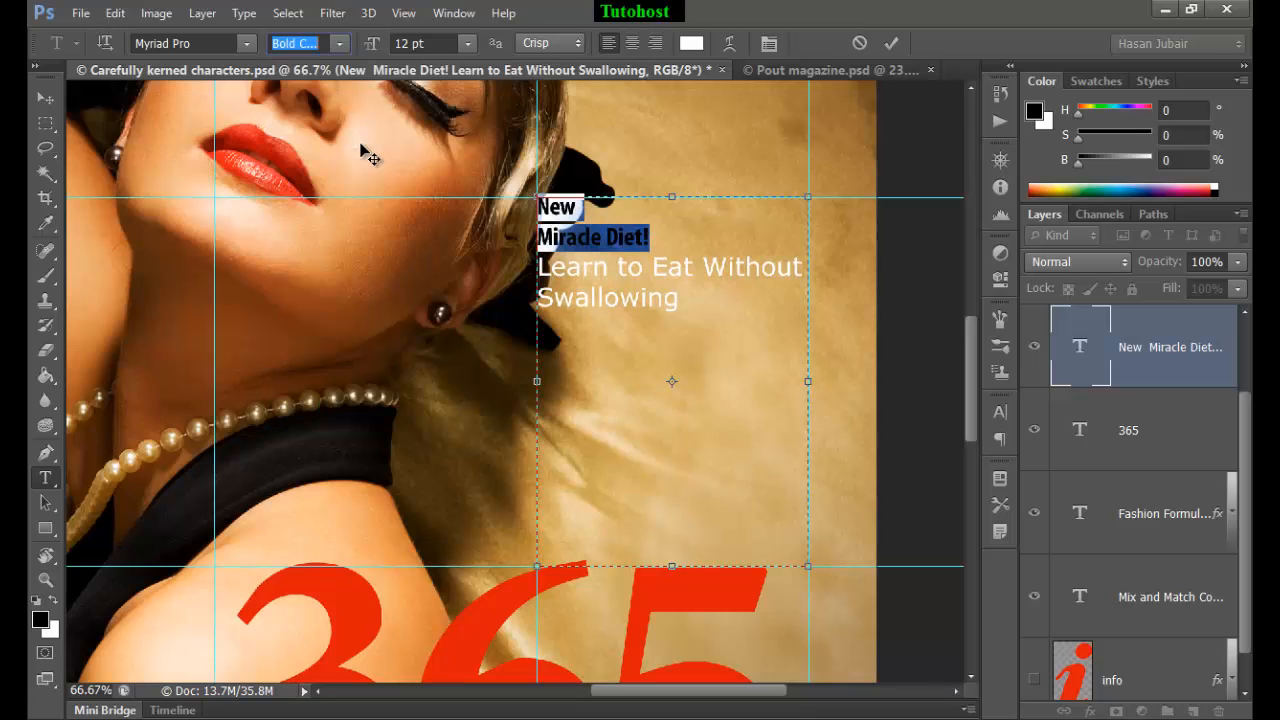
pyautogui.click(374, 48)
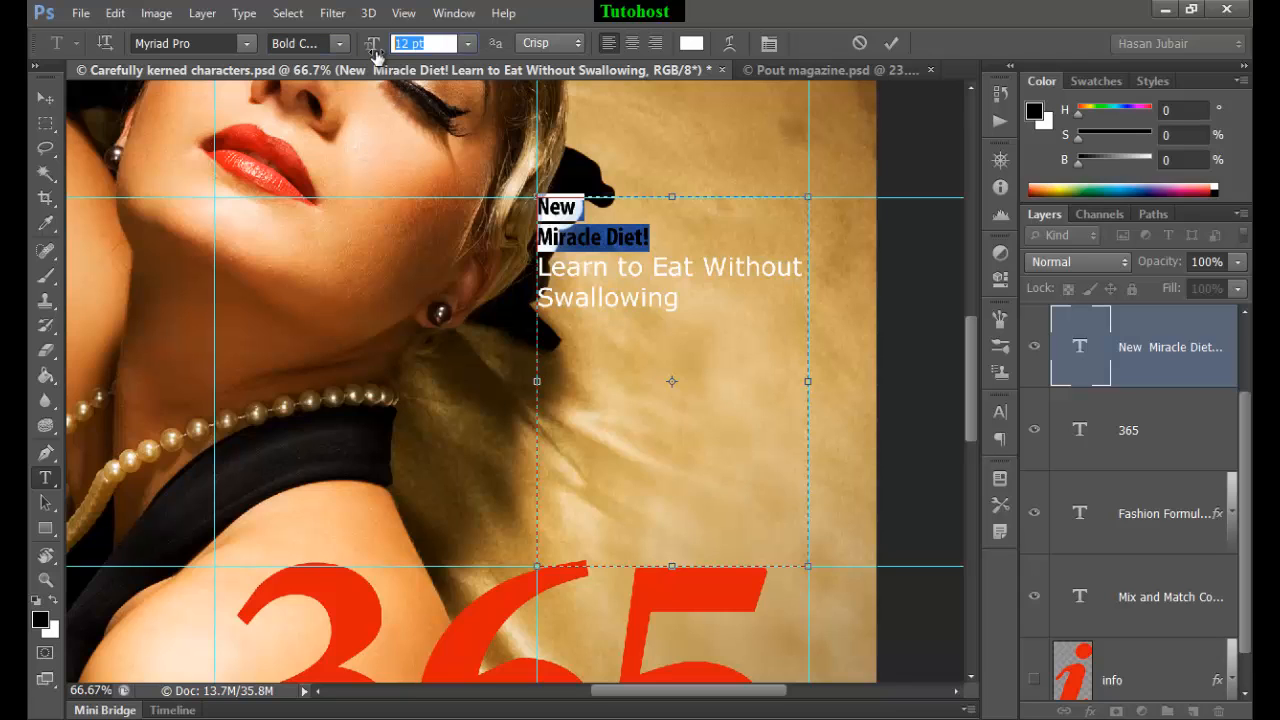
pyautogui.write('39')
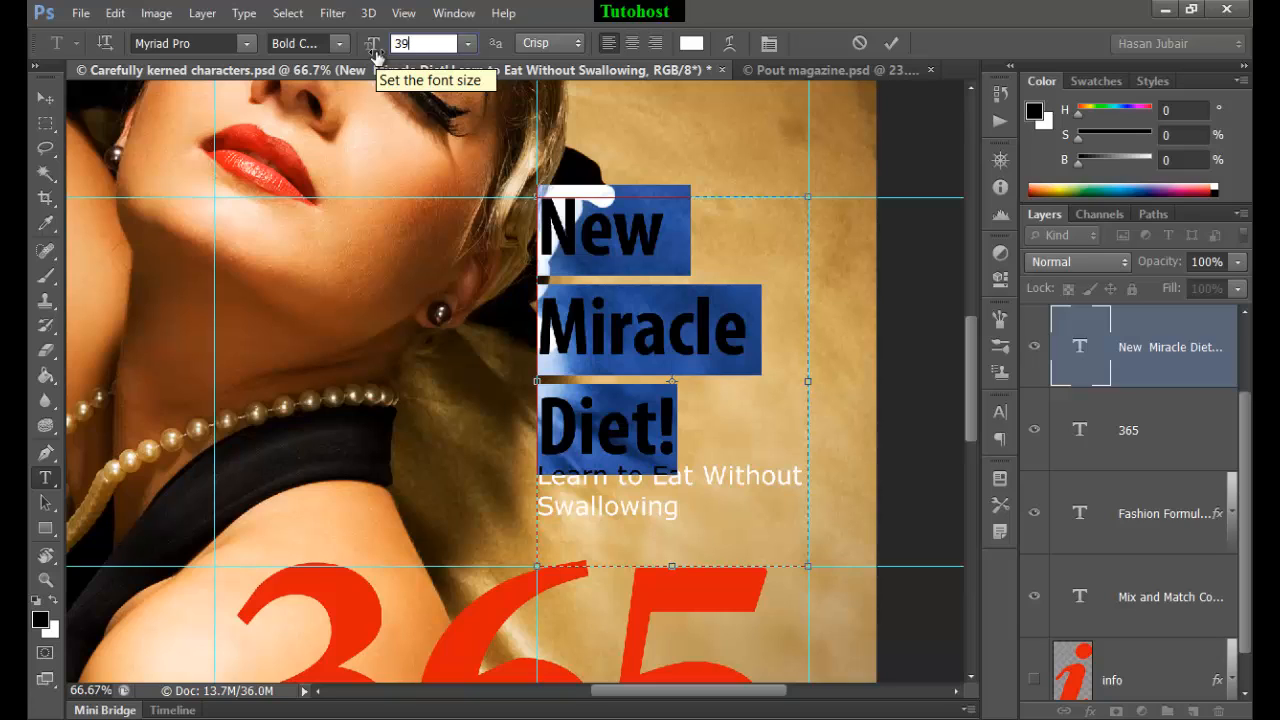
pyautogui.click(894, 45)
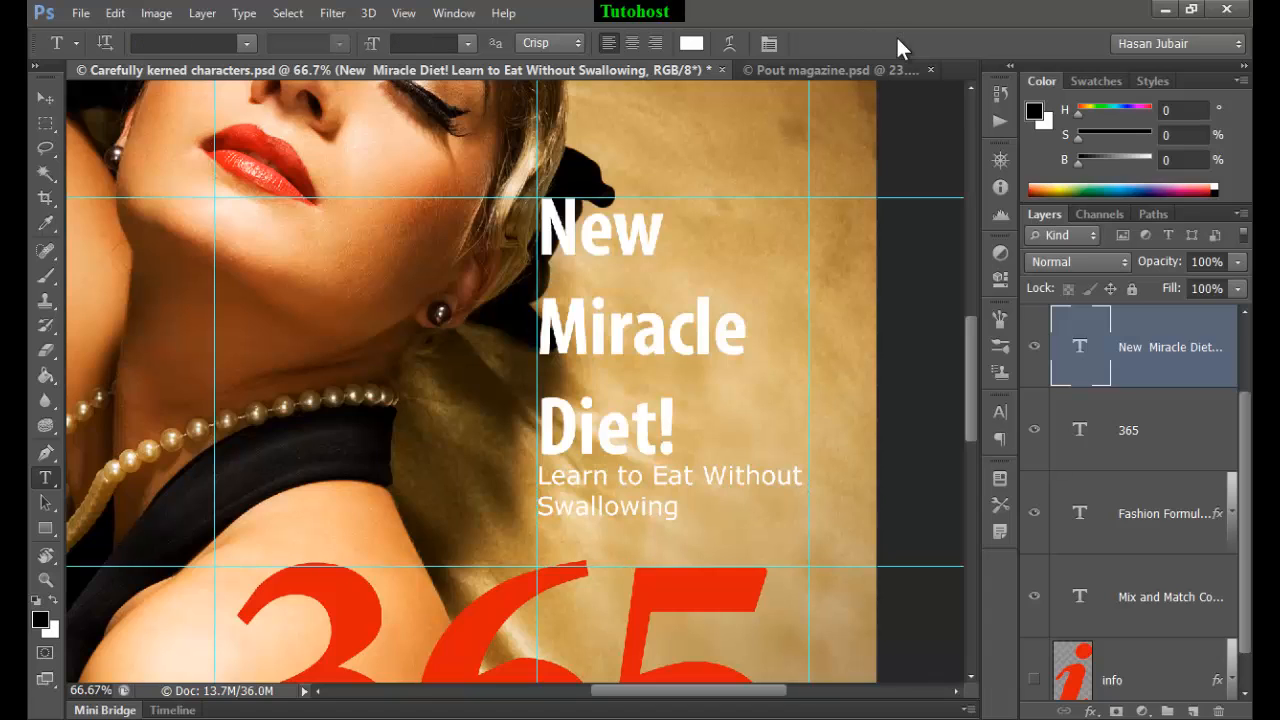
# Color the words "New Miracle Diet!" black (000000) and commit the text edit.
pyautogui.moveTo(683, 450); pyautogui.dragTo(518, 230)
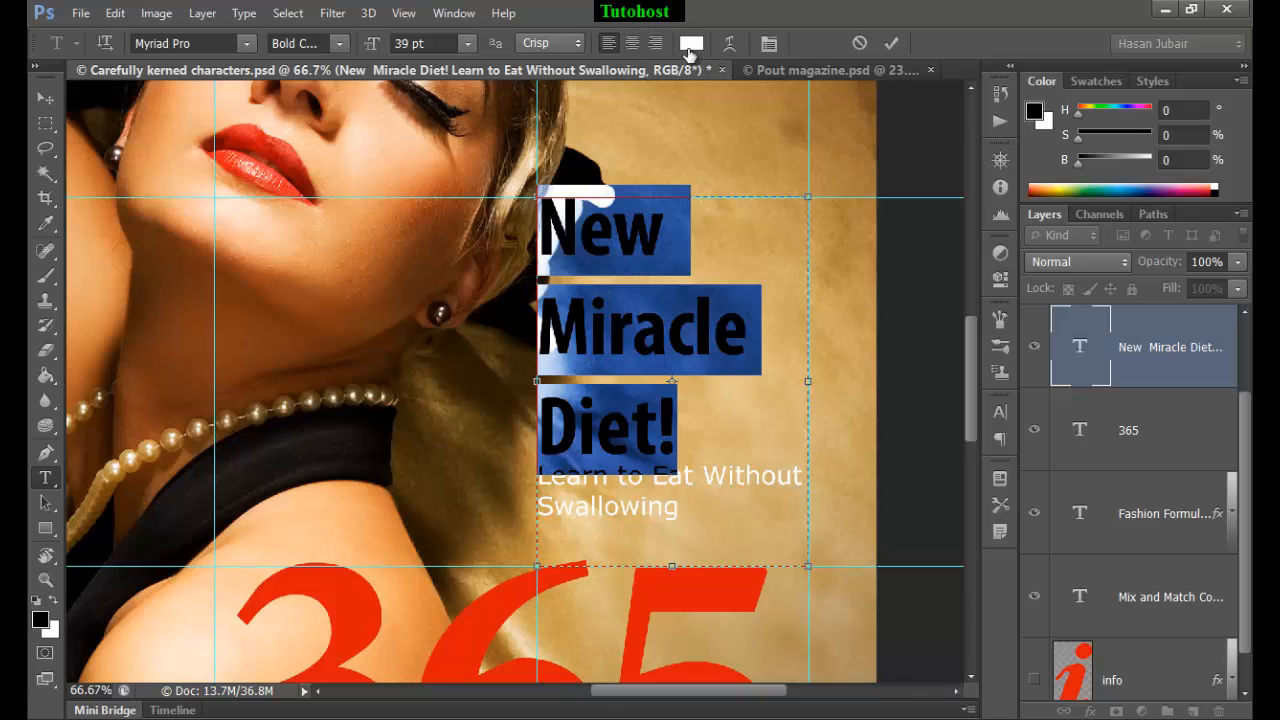
pyautogui.click(691, 43)
pyautogui.moveTo(544, 462); pyautogui.dragTo(536, 471)
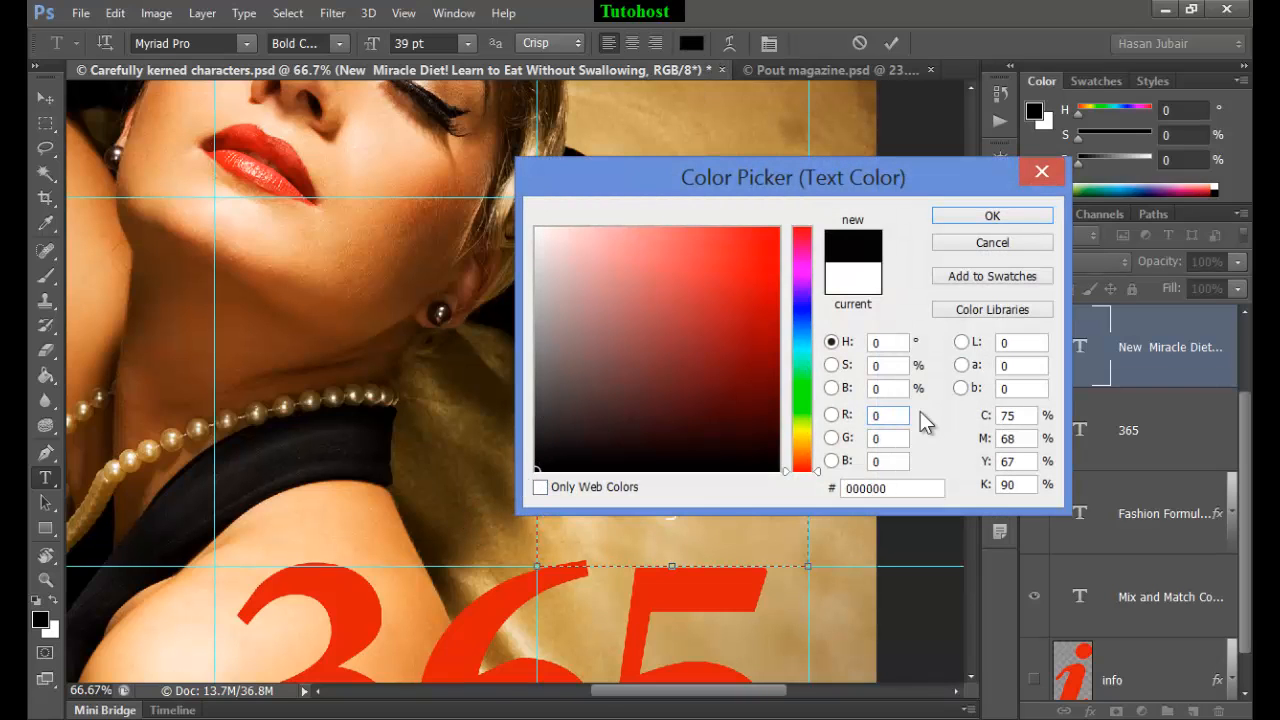
pyautogui.click(990, 218)
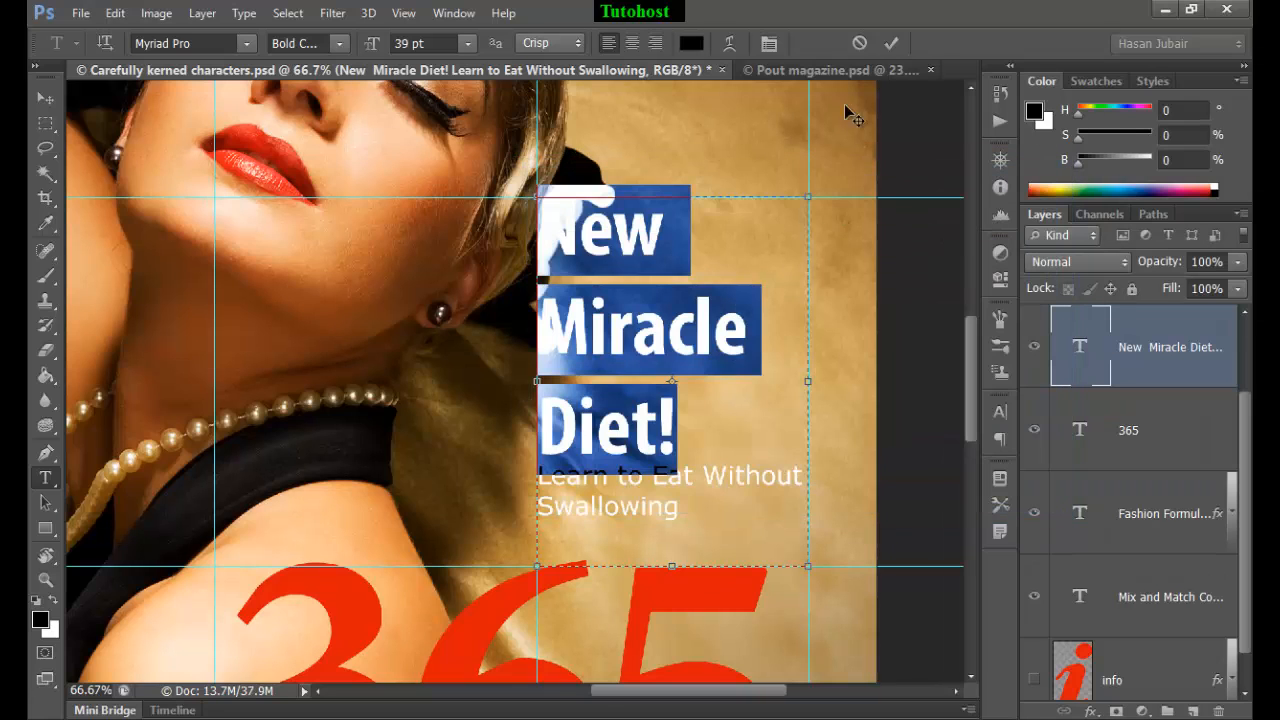
pyautogui.click(889, 45)
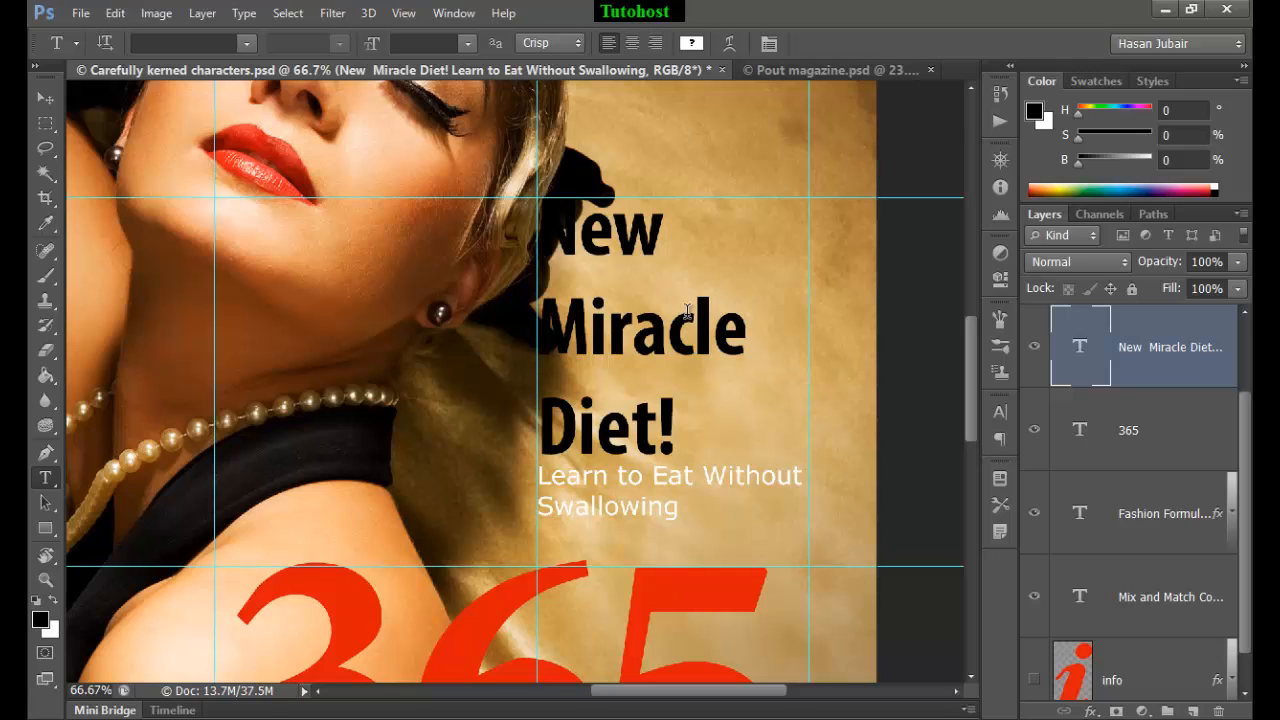
# Right-align the three lines of "New Miracle Diet!" within their text frame and commit the edit.
pyautogui.click(672, 428)
pyautogui.moveTo(684, 435); pyautogui.dragTo(540, 235)
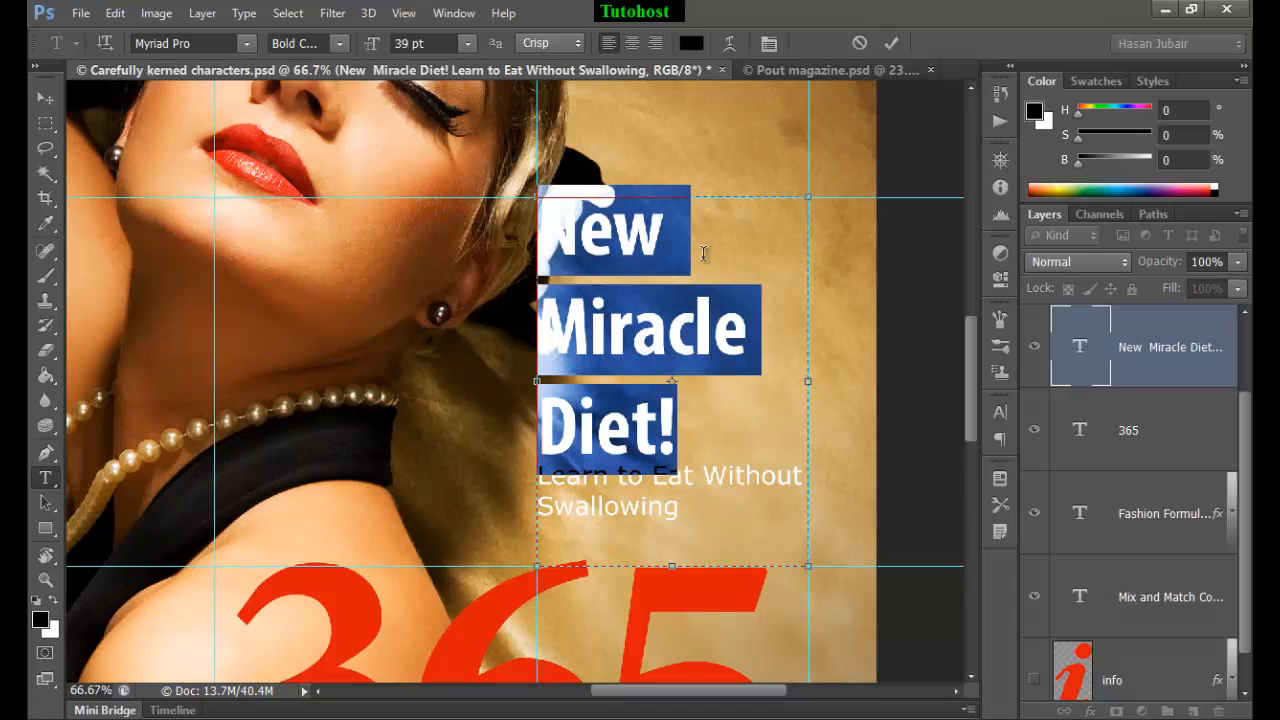
pyautogui.click(655, 43)
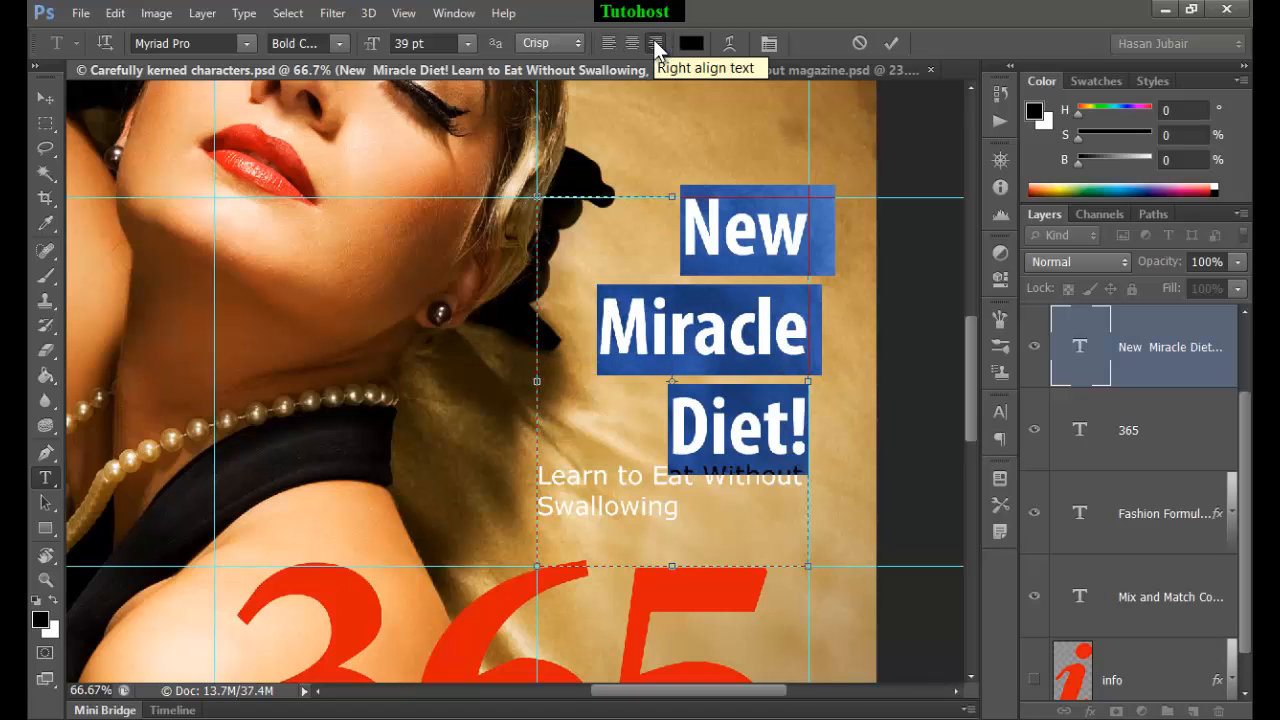
pyautogui.click(891, 42)
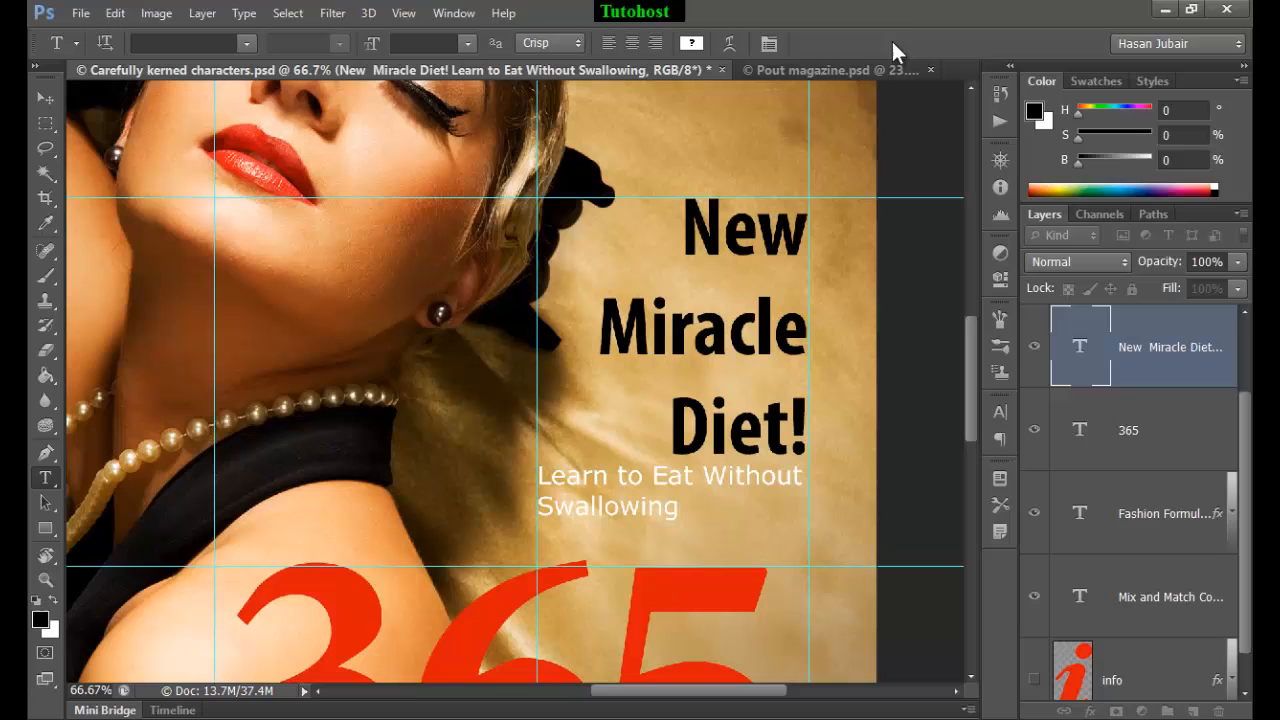
# Set the leading of the whole New Miracle Diet text layer to 32 pt.
pyautogui.click(767, 43)
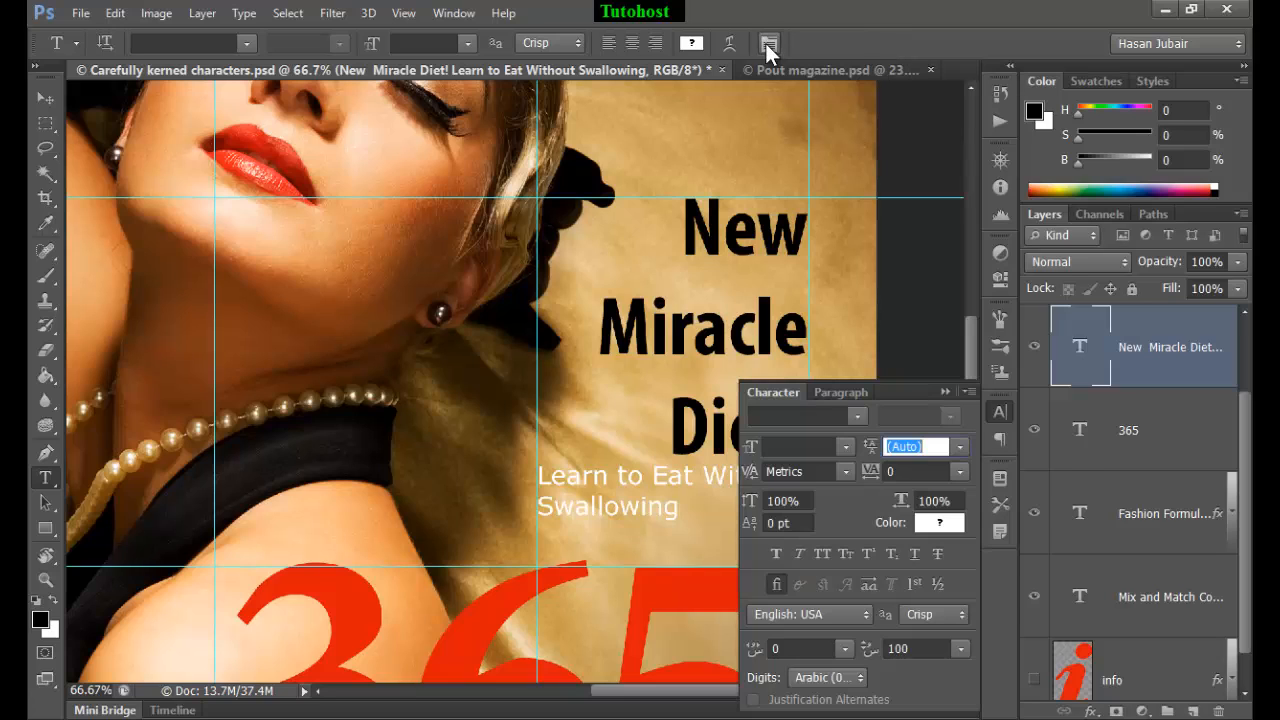
pyautogui.click(955, 448)
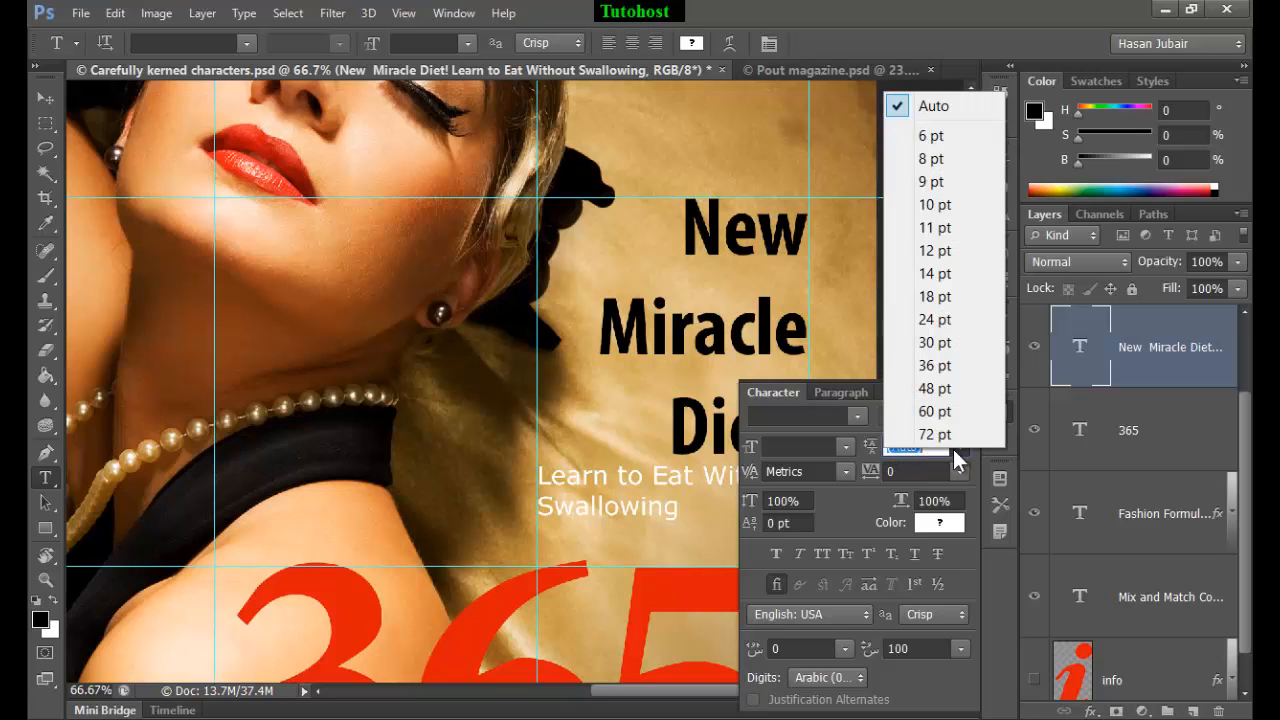
pyautogui.click(869, 453)
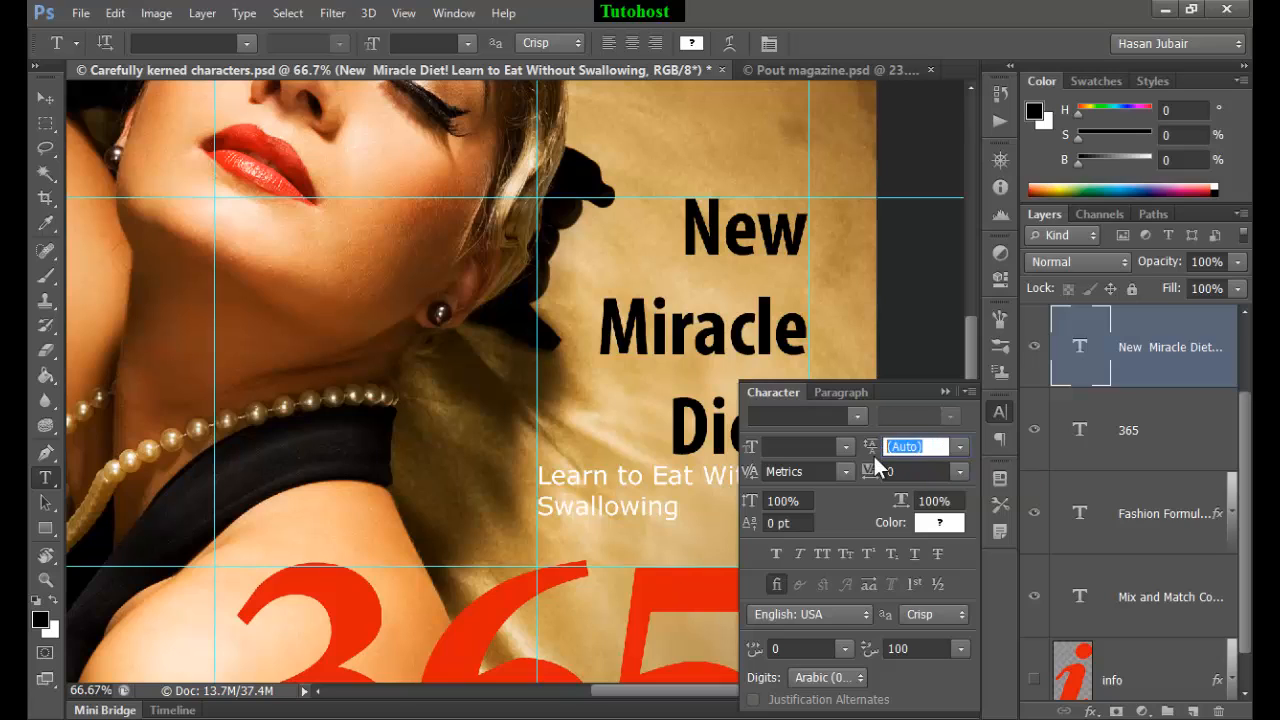
pyautogui.write('32')
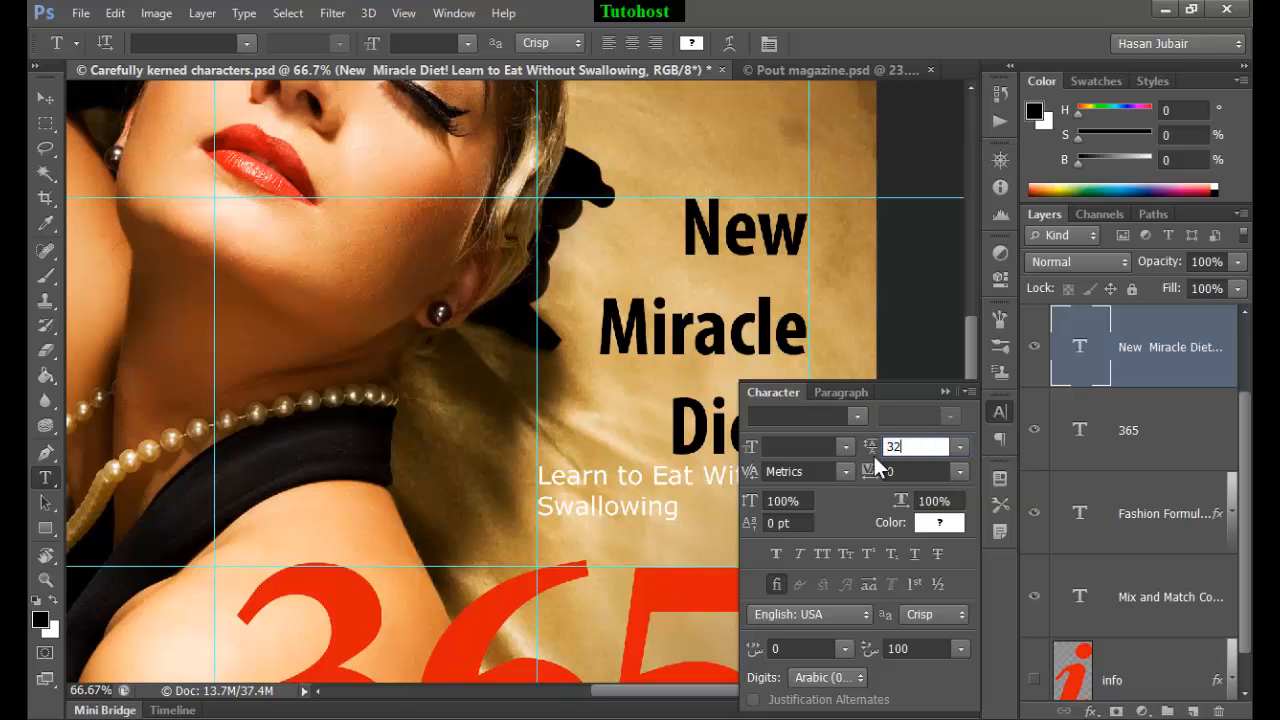
pyautogui.click(822, 472)
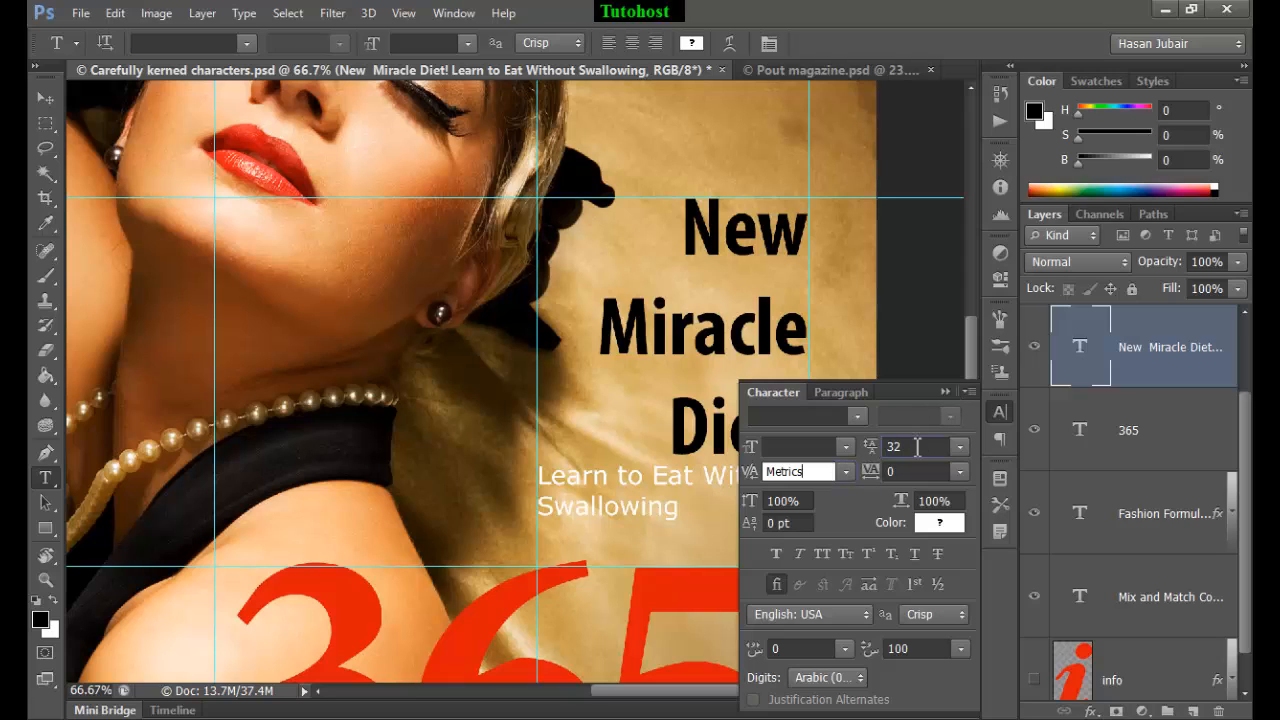
pyautogui.click(944, 392)
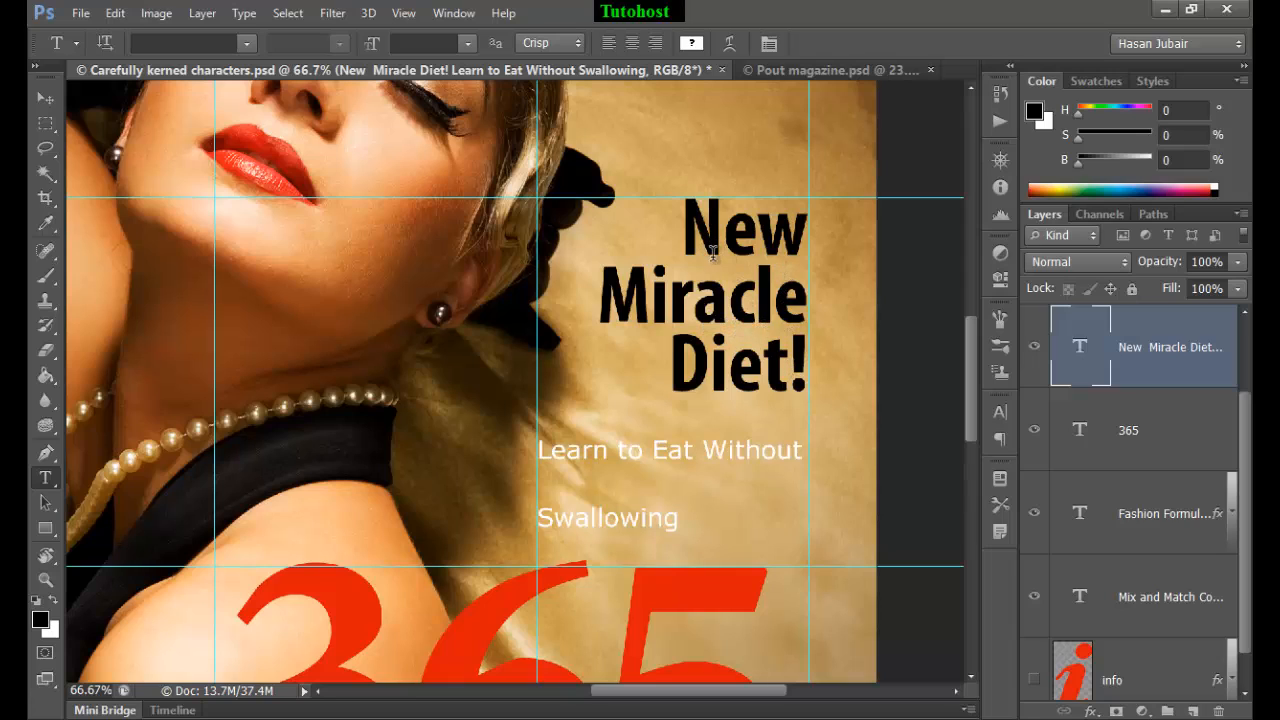
pyautogui.click(999, 411)
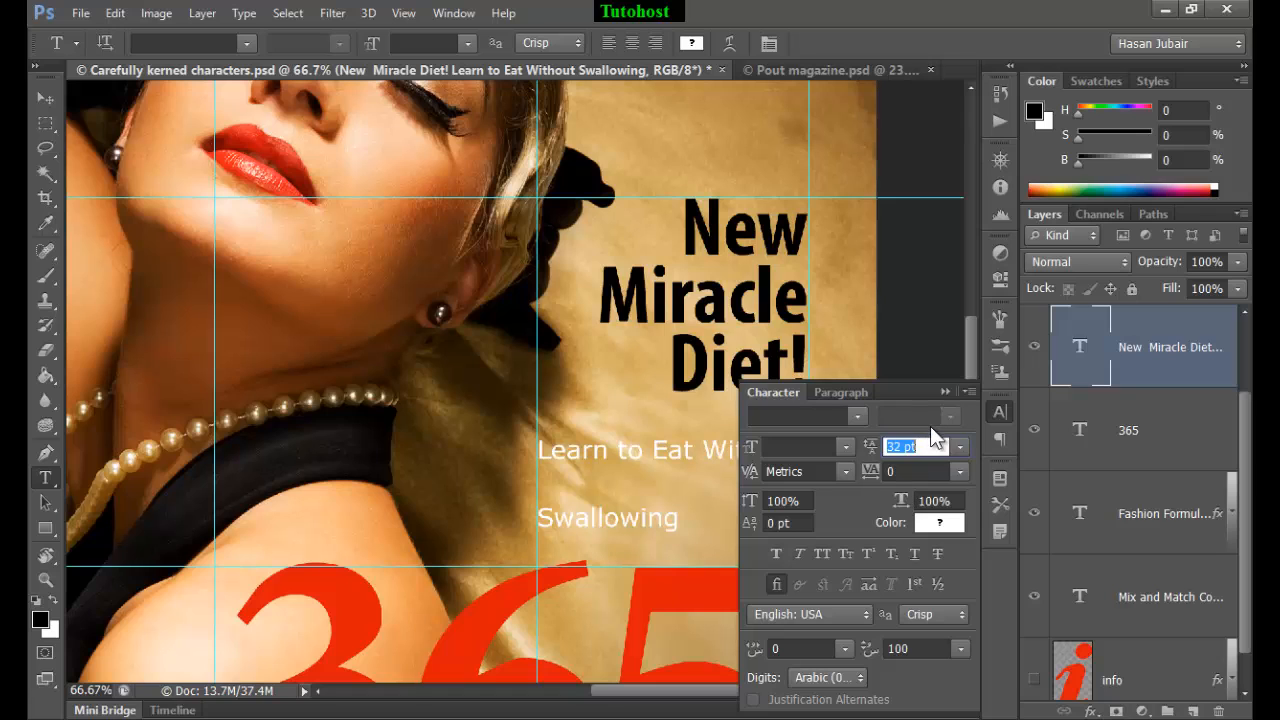
pyautogui.click(945, 392)
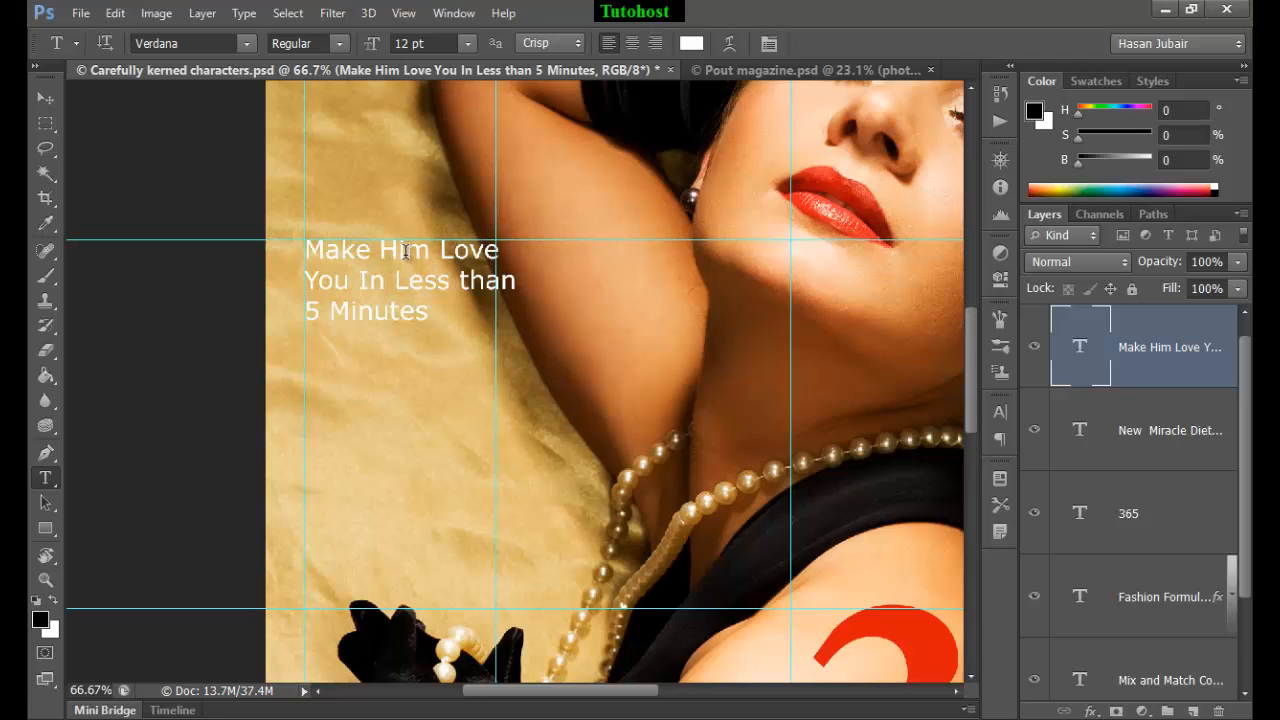
# Insert line breaks after "Make" and after "Love" in the Make Him Love You teaser text.
pyautogui.click(381, 254)
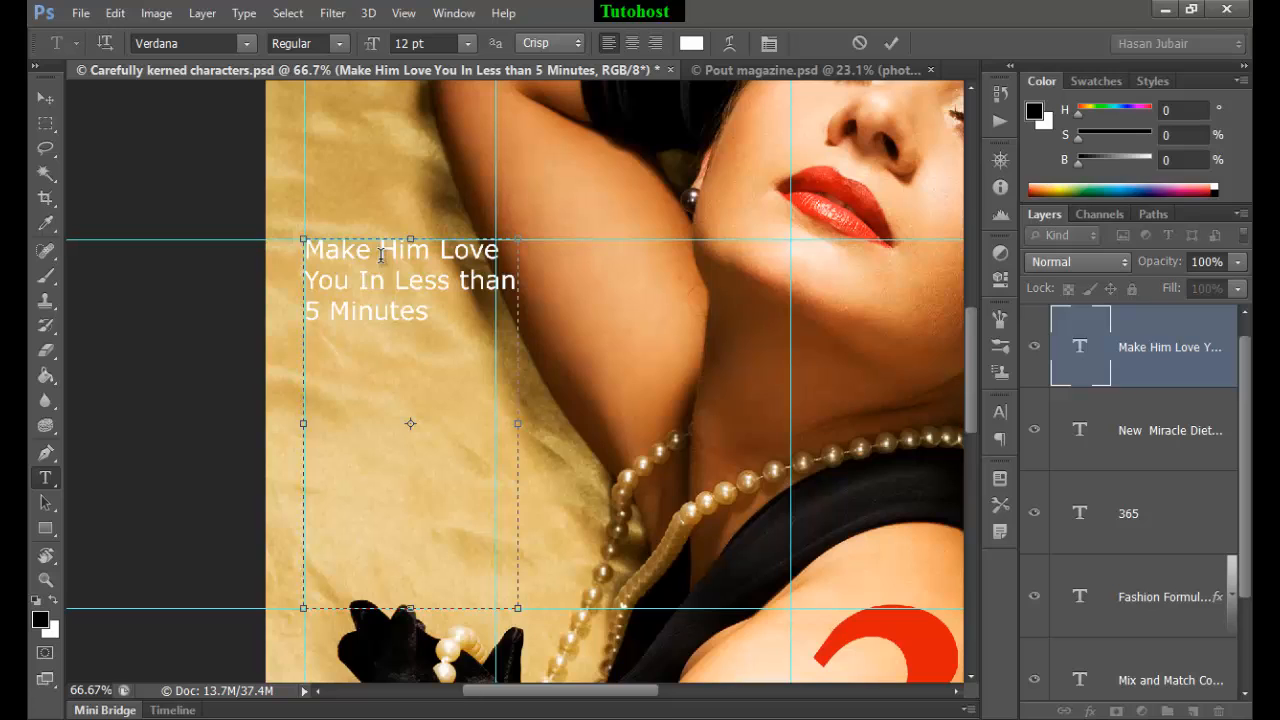
pyautogui.press('Return')
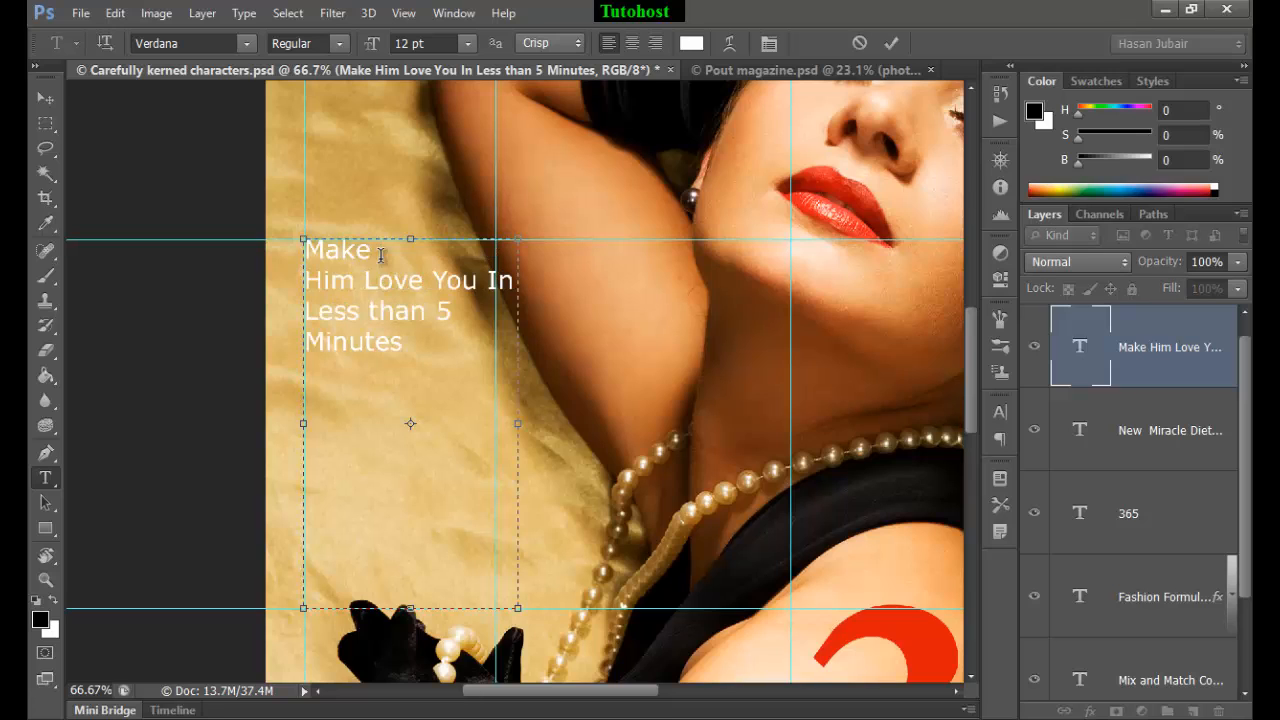
pyautogui.click(433, 284)
pyautogui.press('Return')
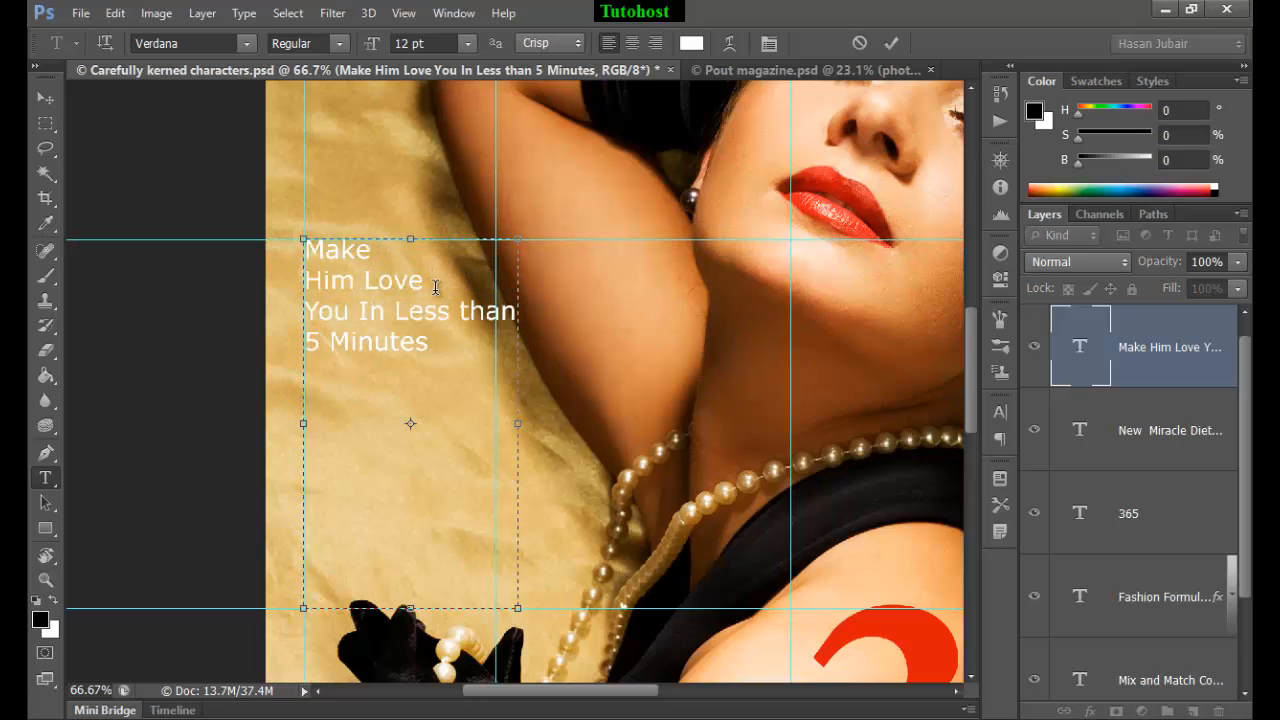
# Format the words "Make Him Love" in Myriad Pro Bold Condensed at 39 pt and commit the text edit.
pyautogui.moveTo(435, 288); pyautogui.dragTo(285, 243)
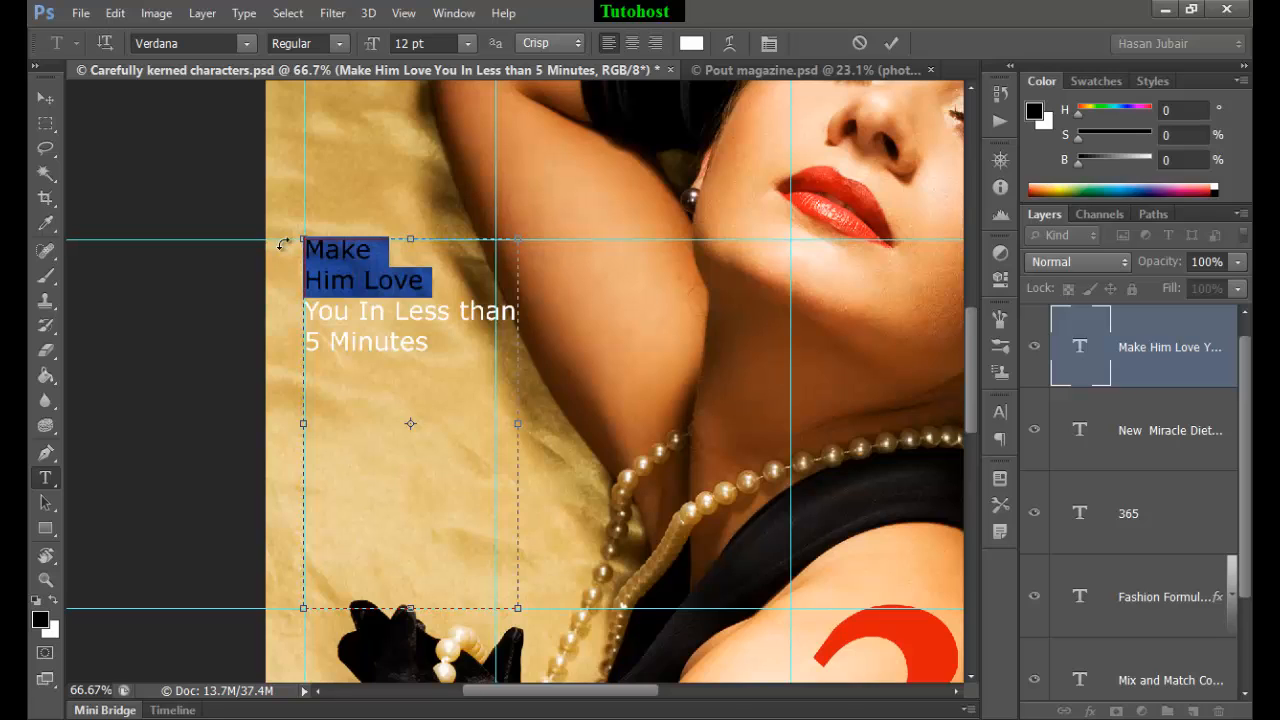
pyautogui.click(220, 43)
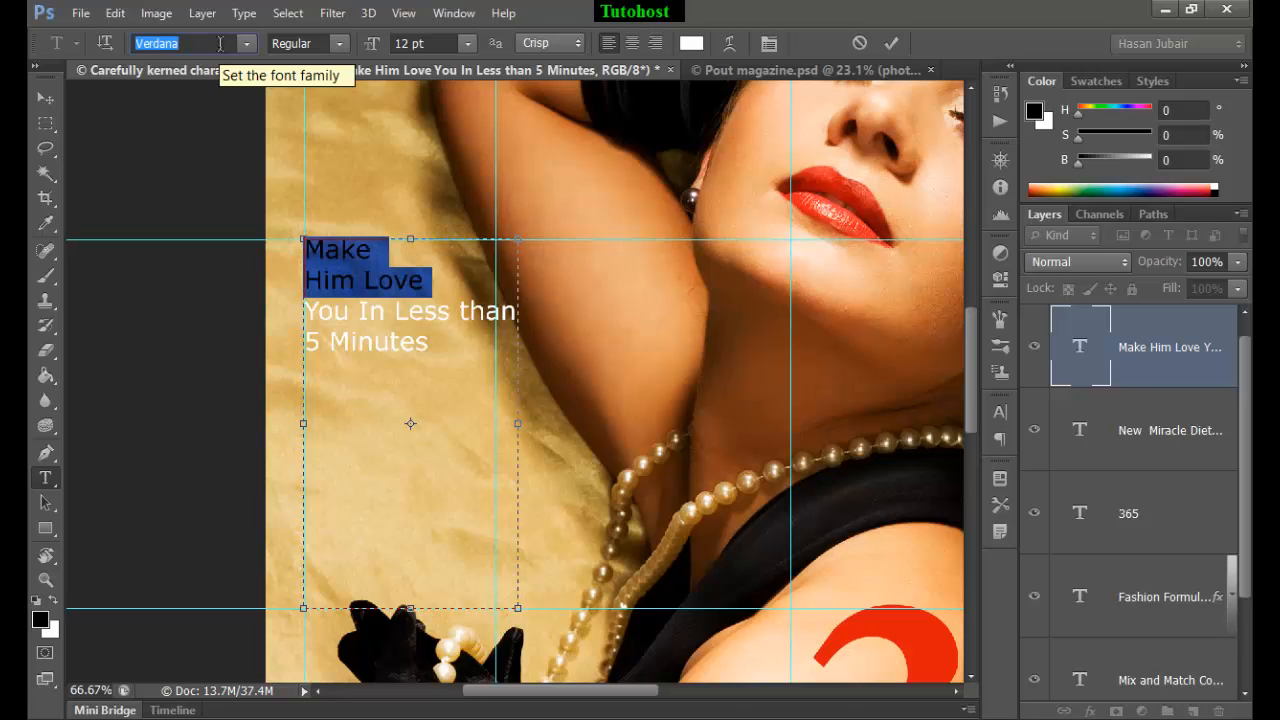
pyautogui.write('Myriad Pro')
pyautogui.press('Tab')
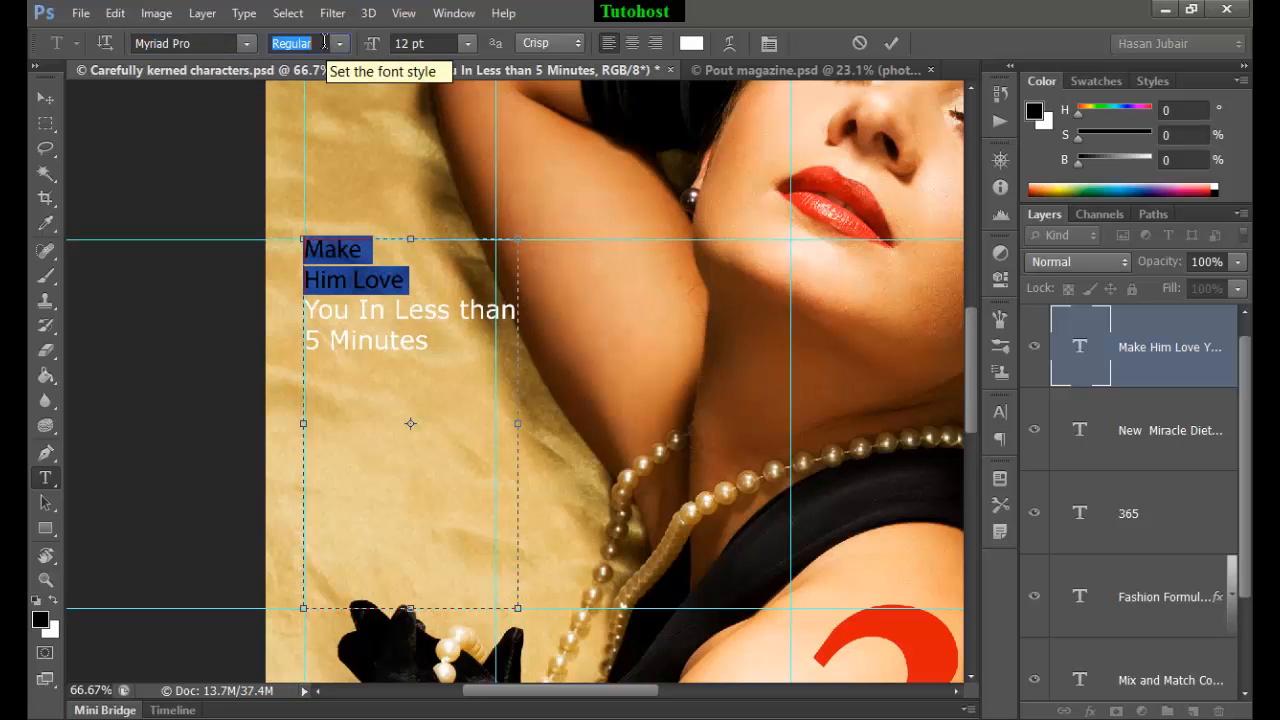
pyautogui.click(343, 50)
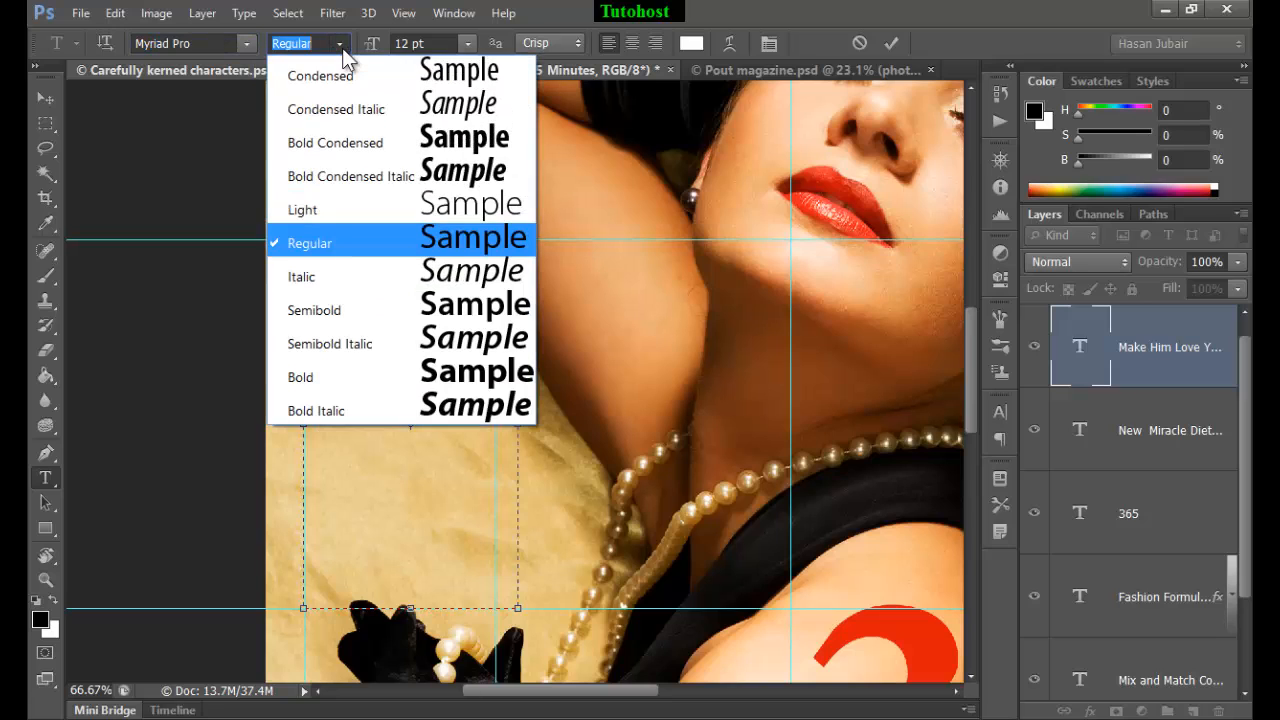
pyautogui.click(372, 146)
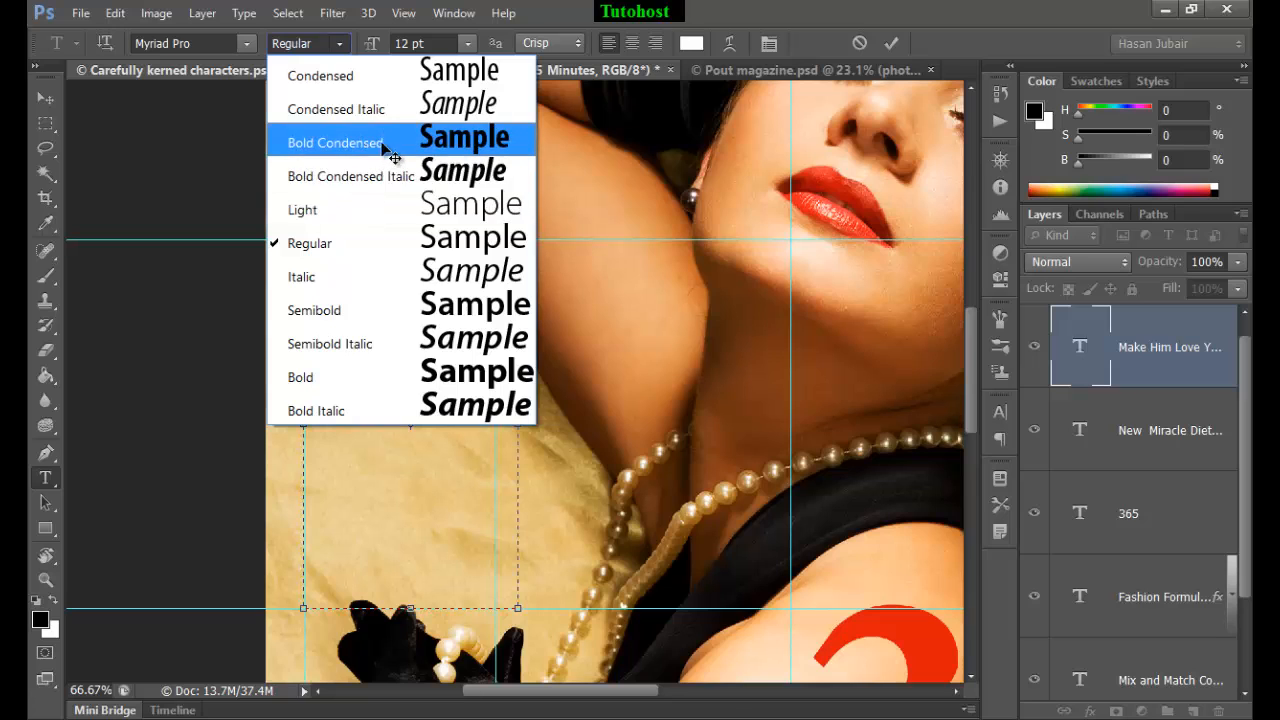
pyautogui.click(434, 41)
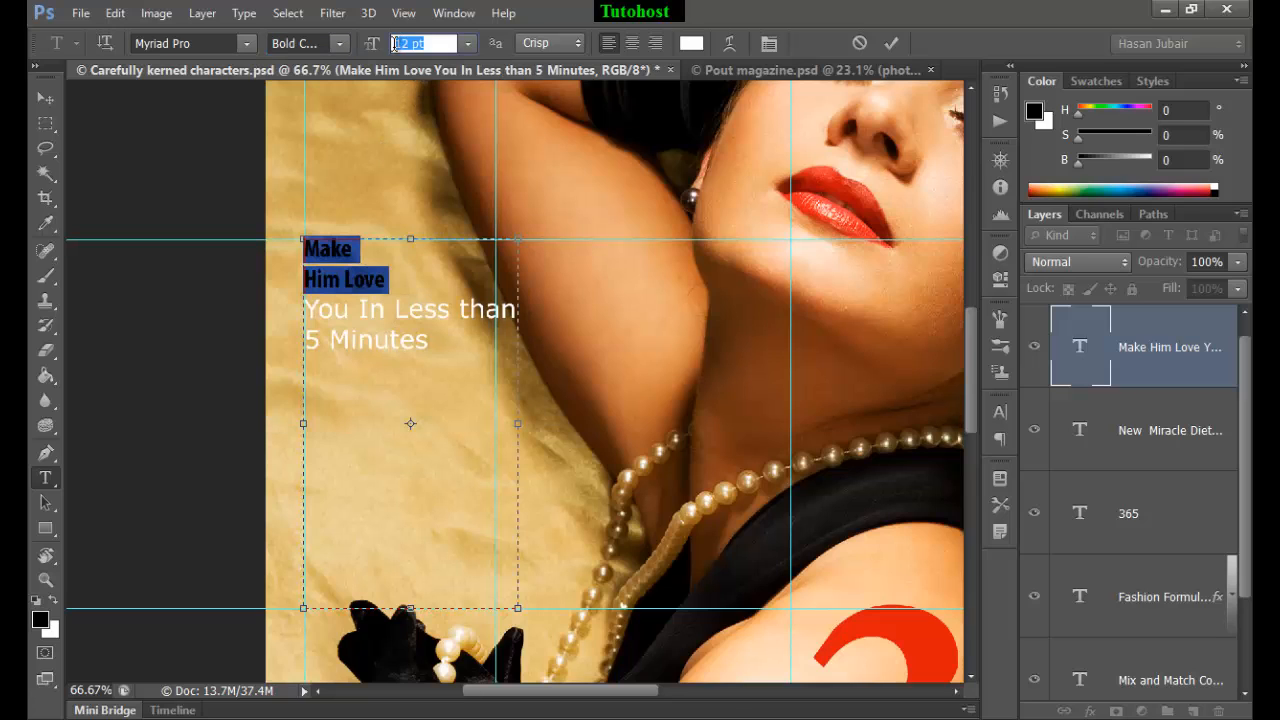
pyautogui.write('39')
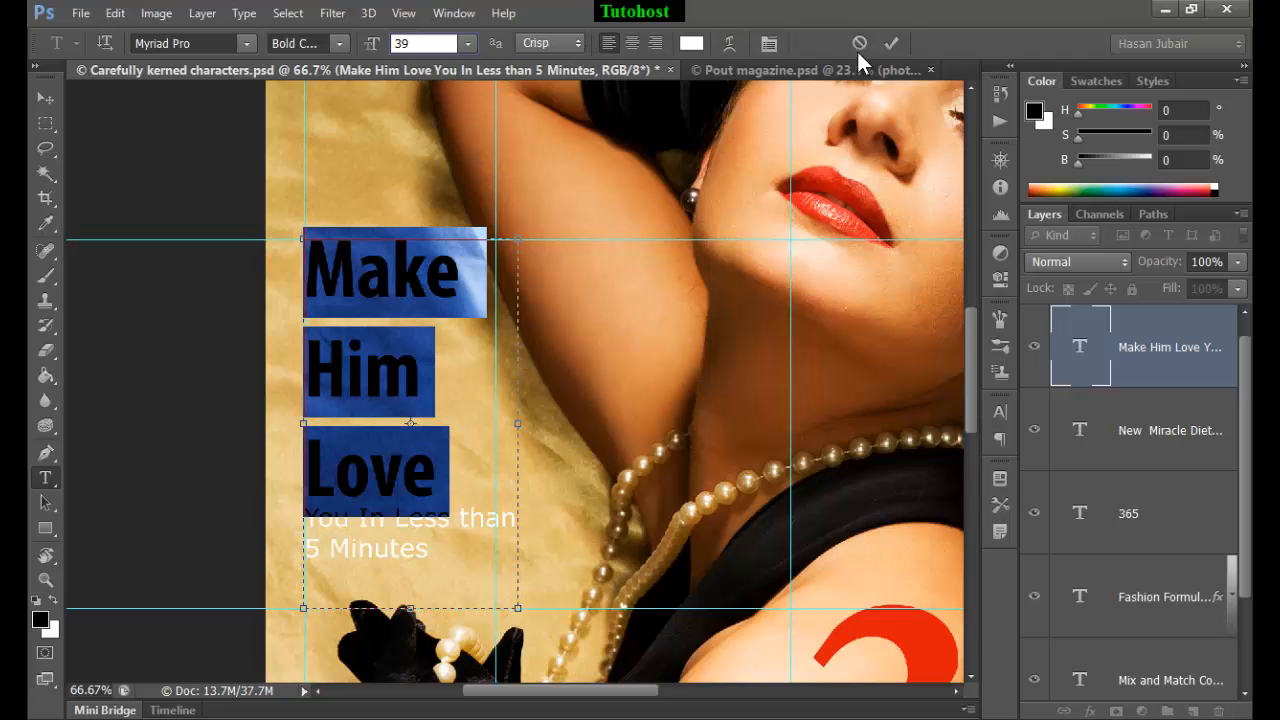
pyautogui.click(890, 53)
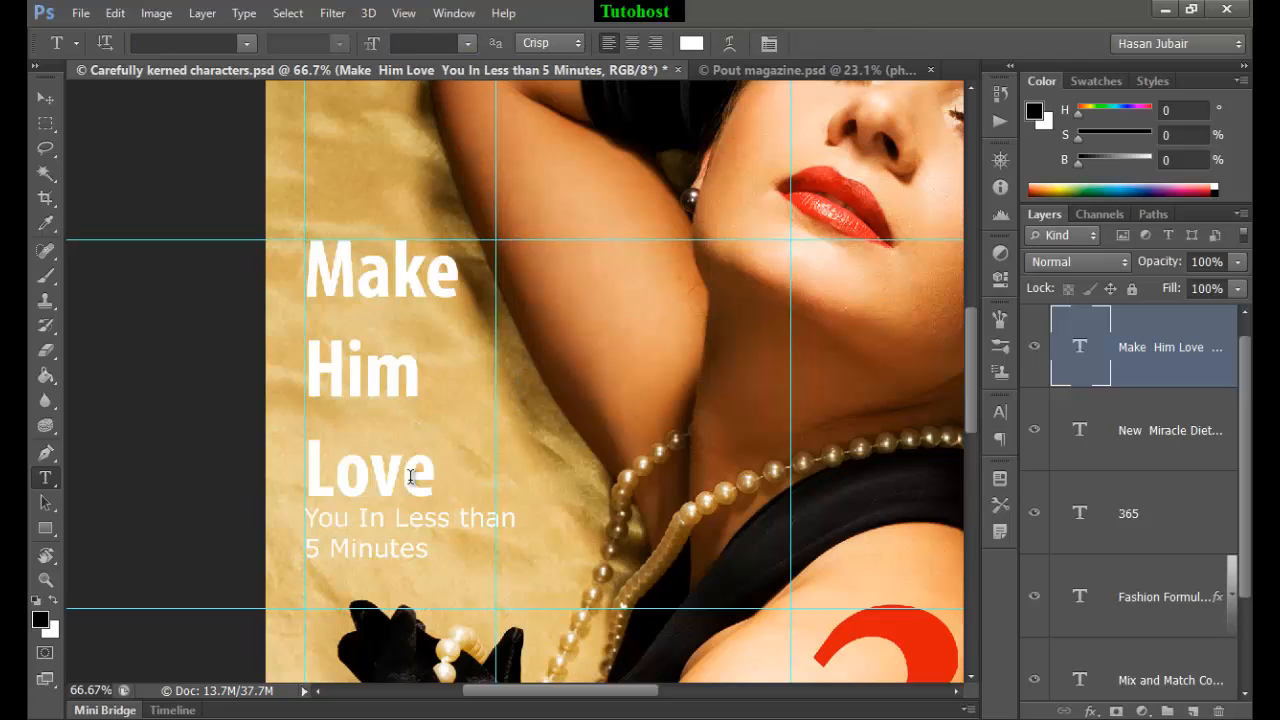
# Color the words "Make Him Love" black (000000).
pyautogui.moveTo(440, 470); pyautogui.dragTo(305, 272)
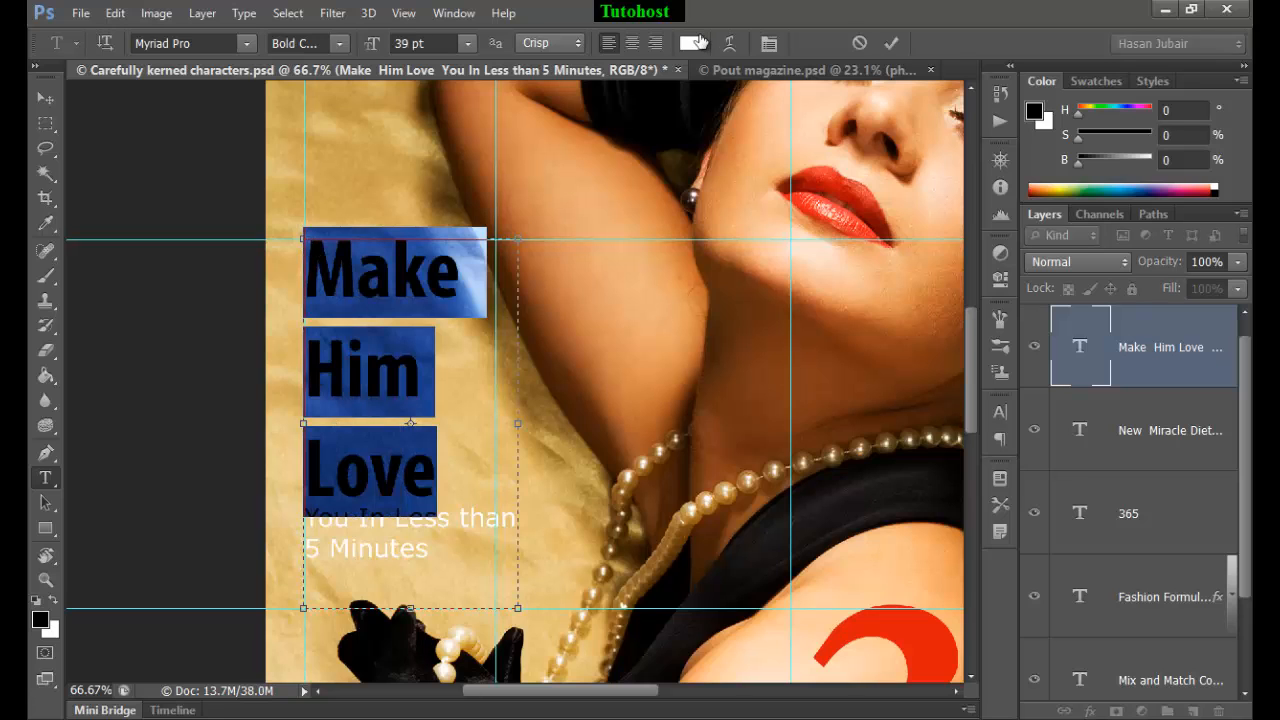
pyautogui.click(691, 43)
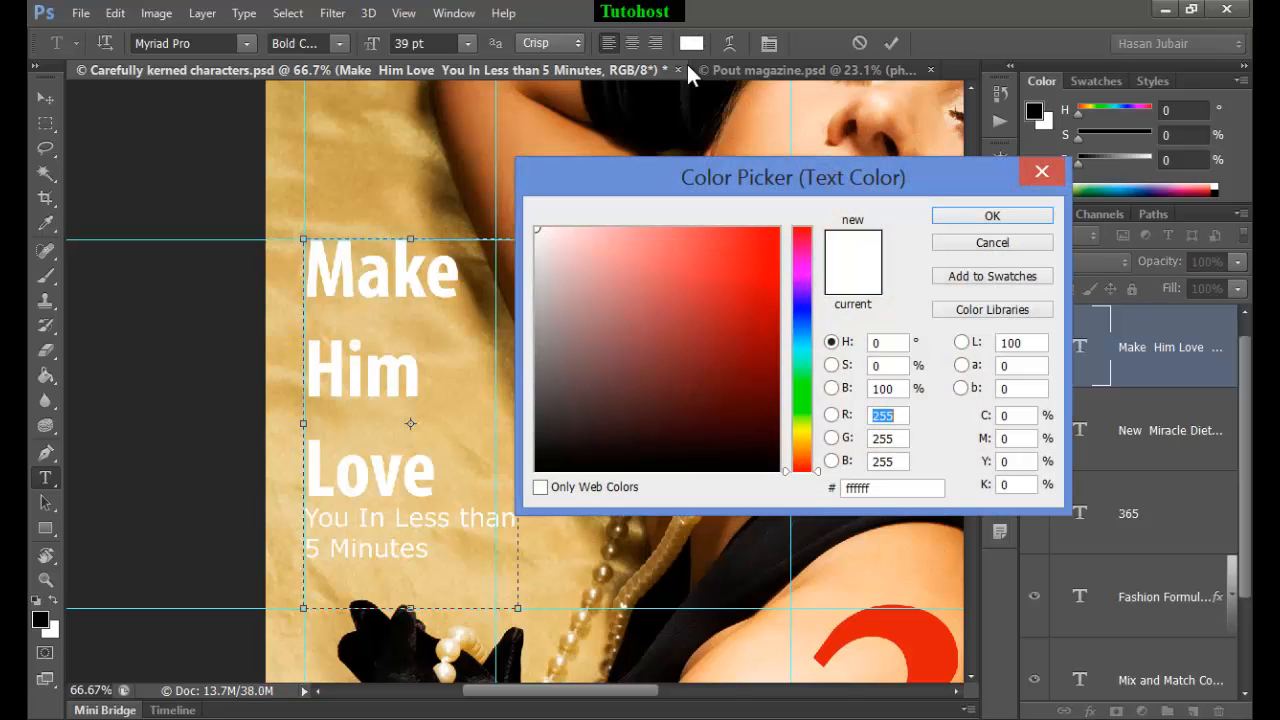
pyautogui.click(535, 469)
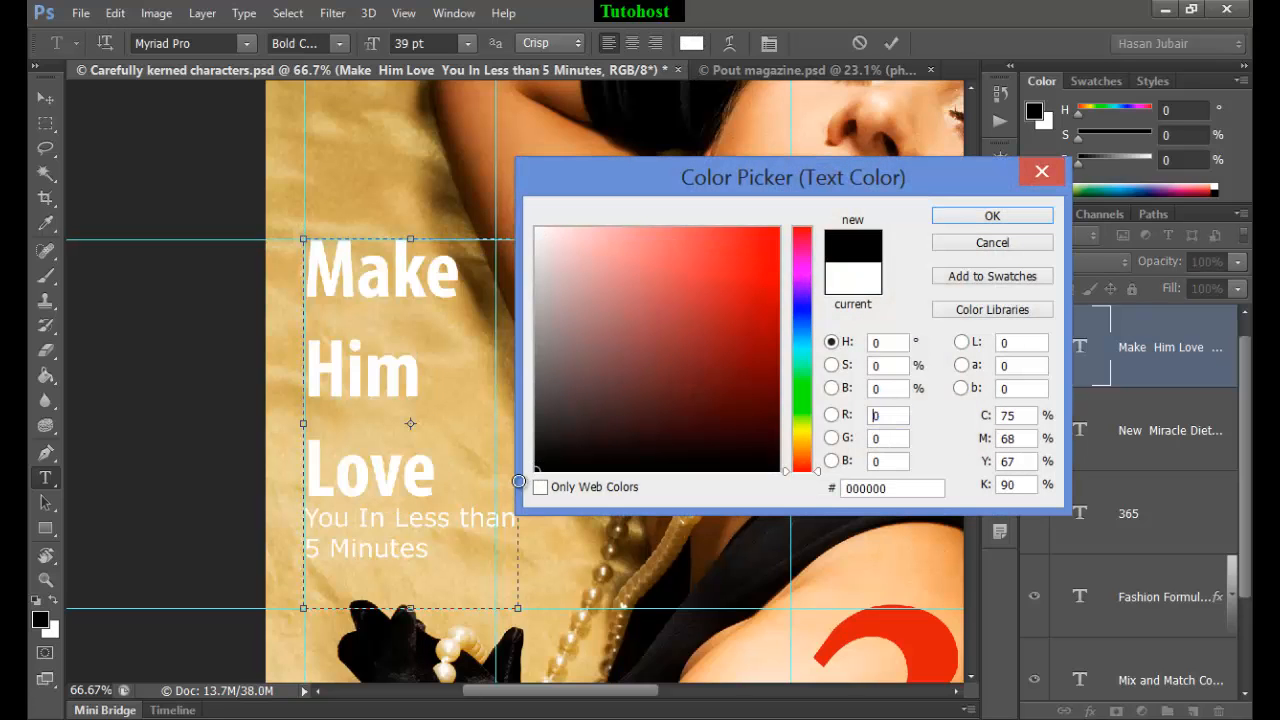
pyautogui.click(989, 215)
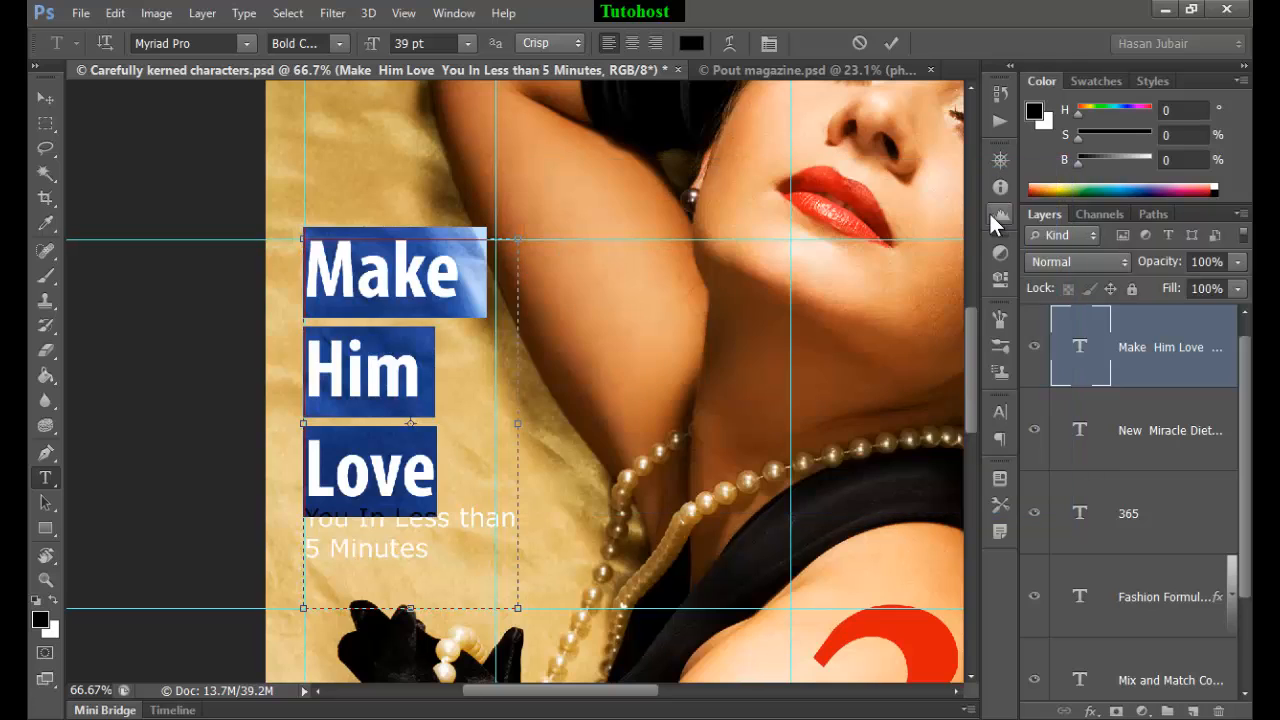
# Commit the recolored teaser text, and set the leading of the words "Make Him Love" to 32 pt.
pyautogui.click(891, 43)
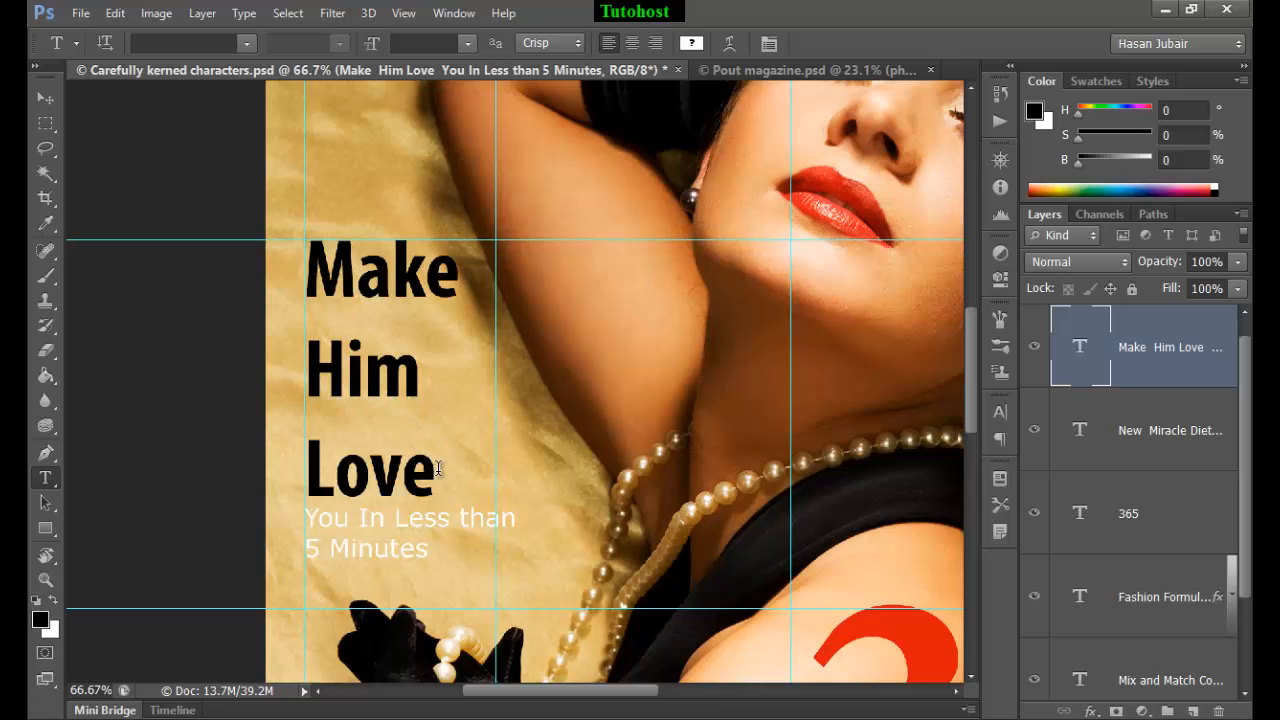
pyautogui.moveTo(440, 470); pyautogui.dragTo(320, 280)
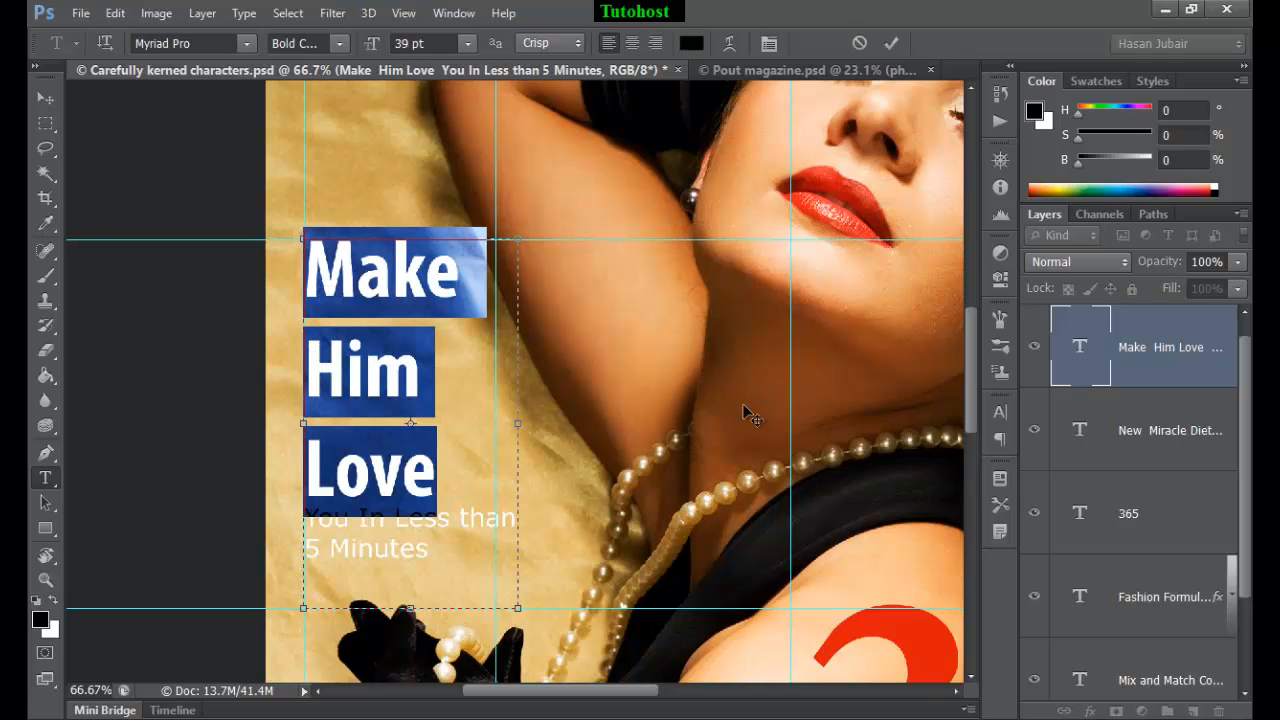
pyautogui.click(992, 409)
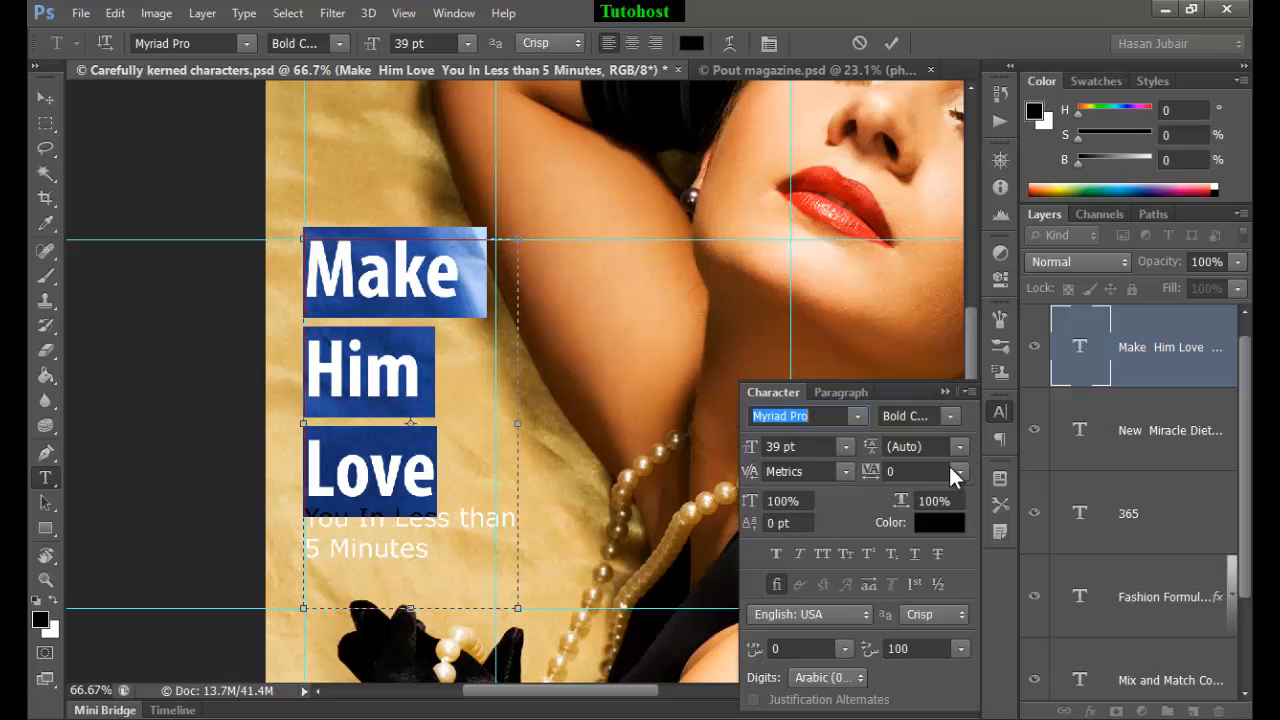
pyautogui.moveTo(941, 450); pyautogui.dragTo(884, 444)
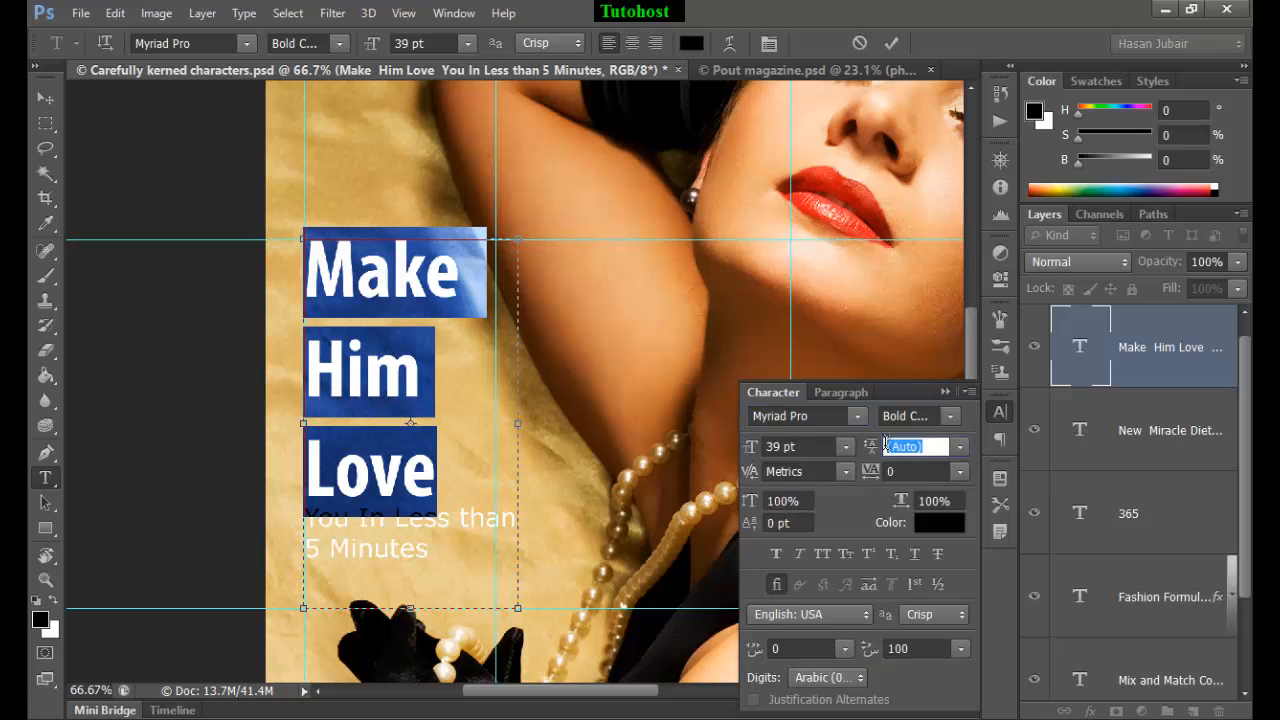
pyautogui.write('32')
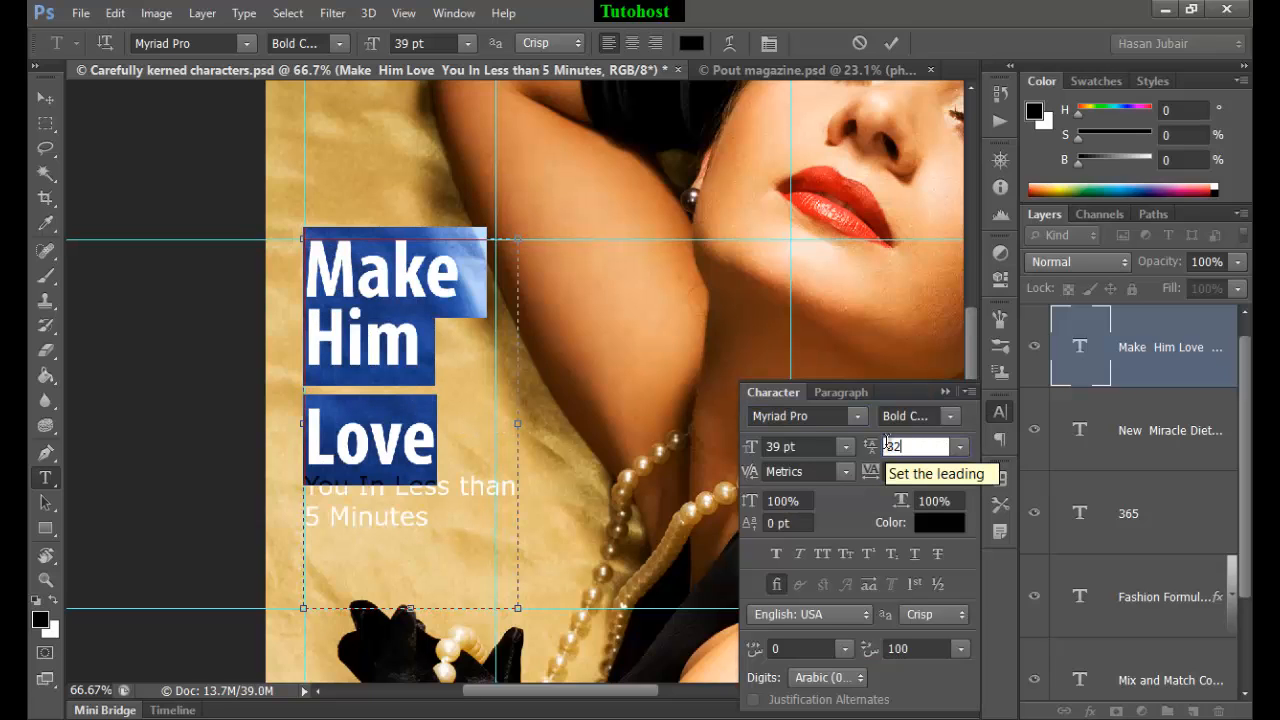
pyautogui.press('Return')
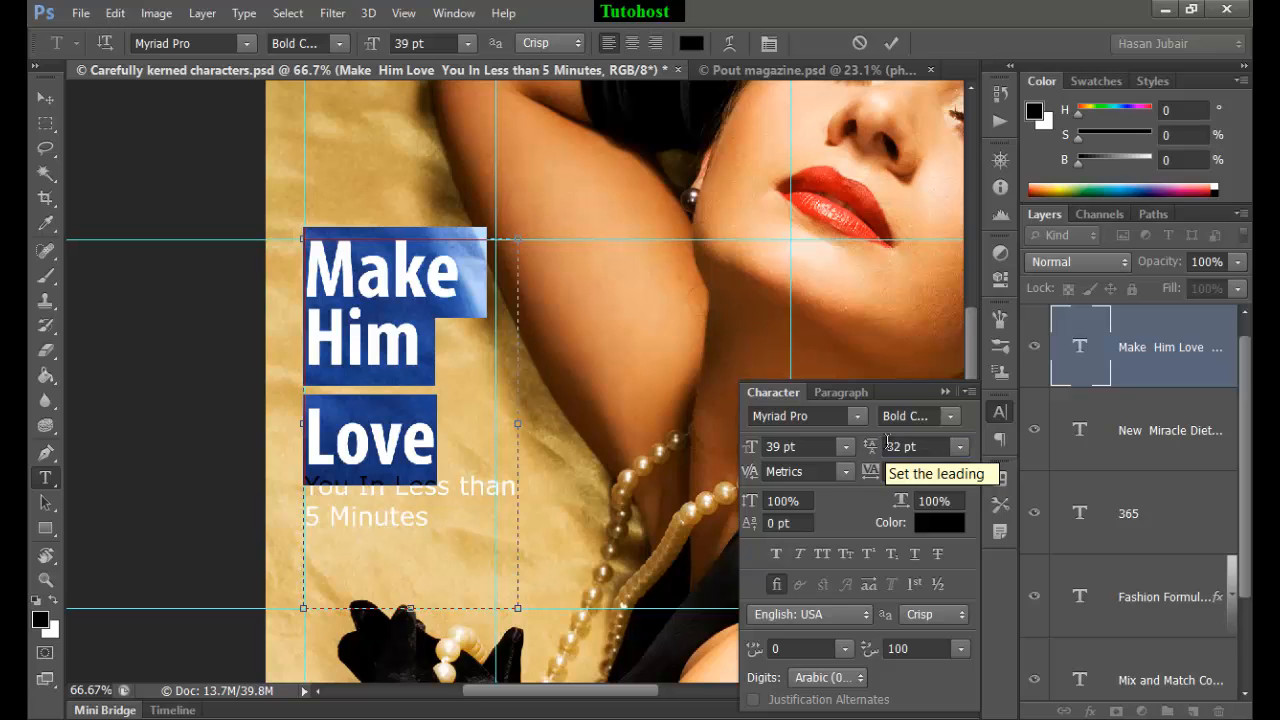
pyautogui.click(894, 42)
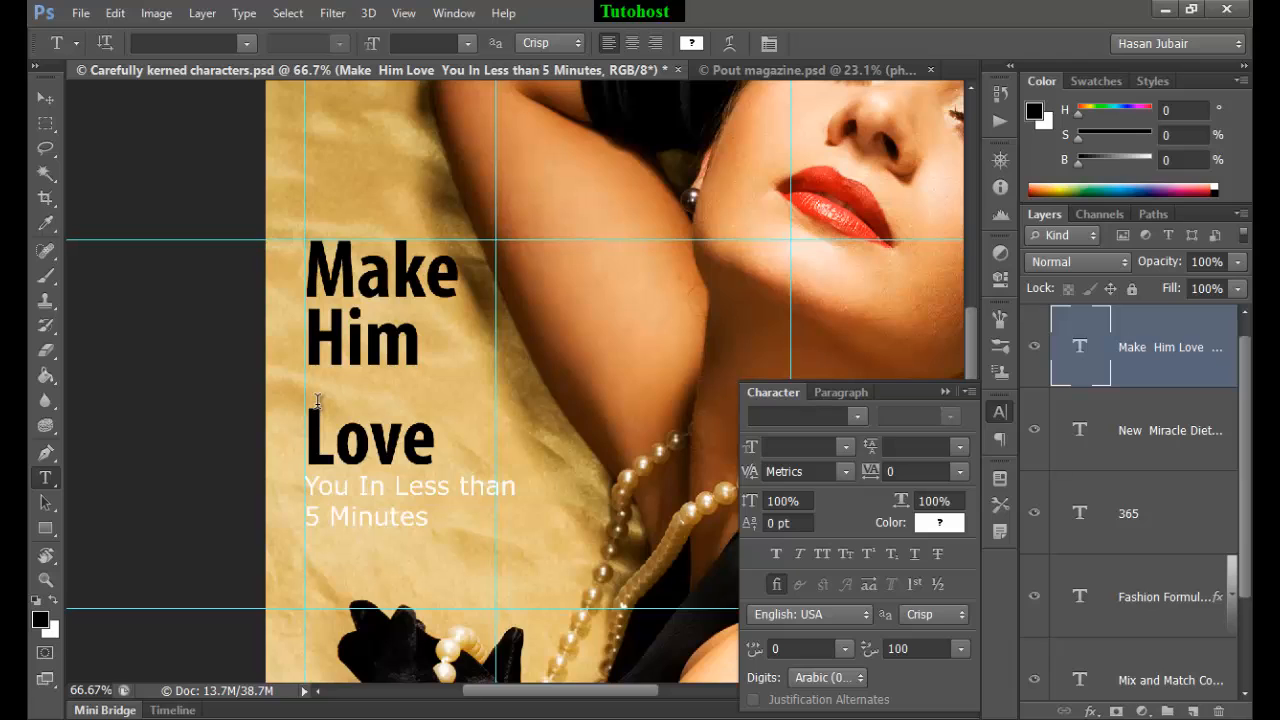
pyautogui.click(944, 391)
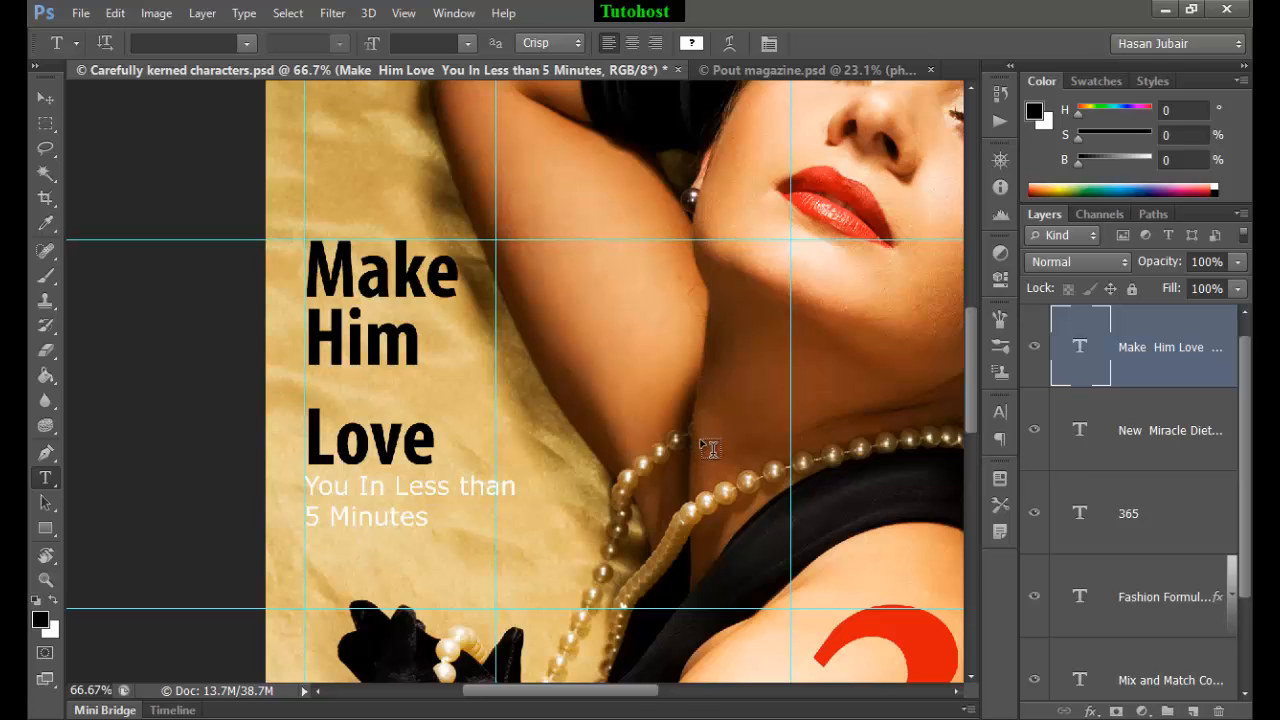
pyautogui.hotkey('ctrl', '0')
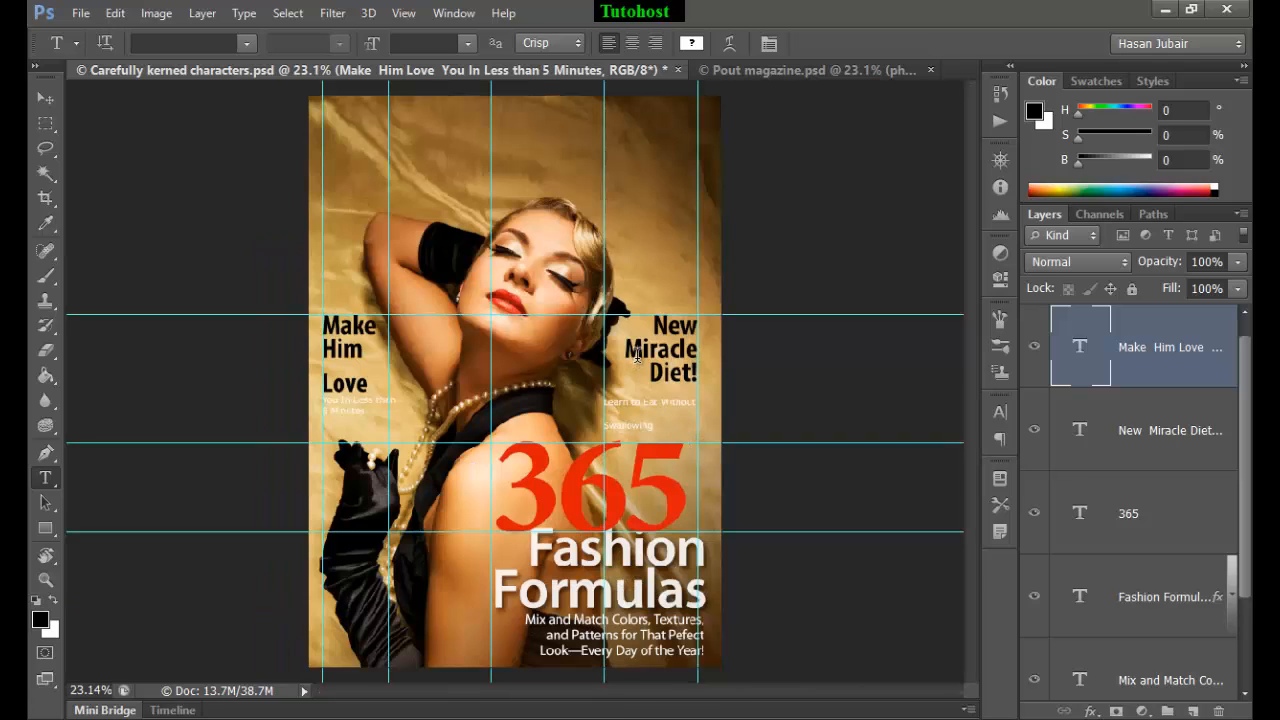